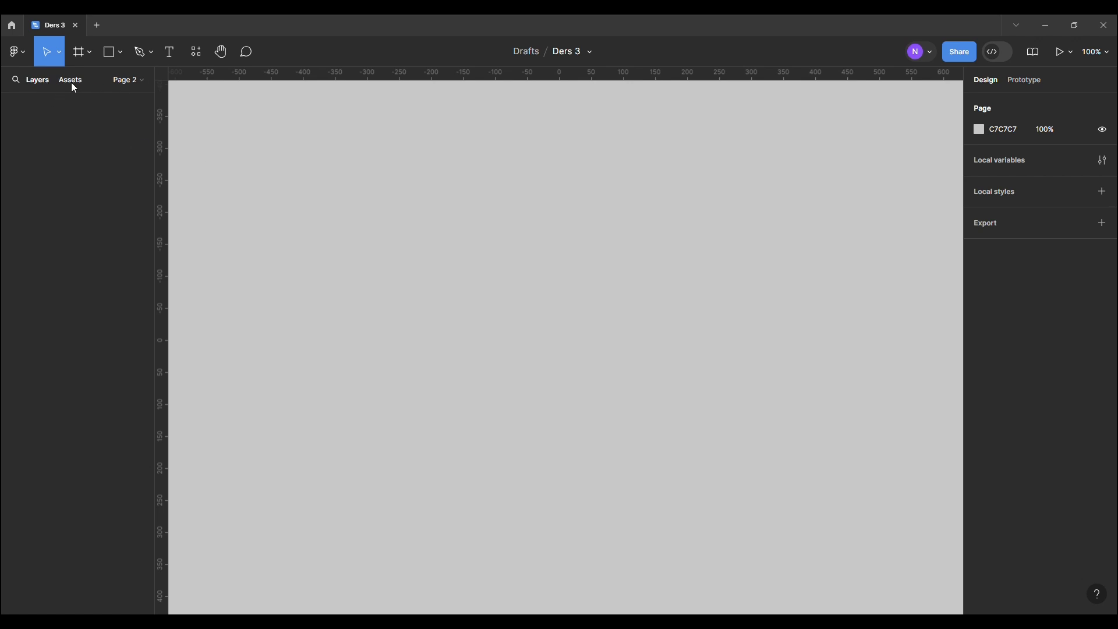
Step: Rename the existing page as "web"
{"action": "left_click", "coordinate": [127, 83]}
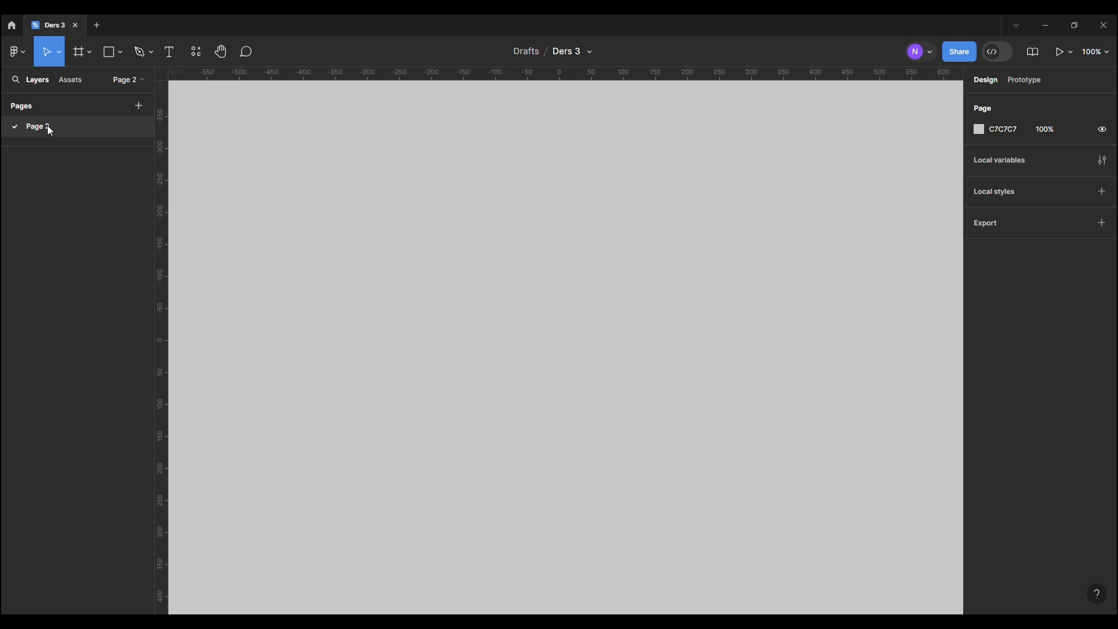
{"action": "double_click", "coordinate": [47, 127]}
{"action": "type", "text": "web"}
{"action": "key", "text": "Return"}
Step: Add a second page to the file and name it "Mobil"
{"action": "left_click", "coordinate": [138, 106]}
{"action": "type", "text": "Mobi"}
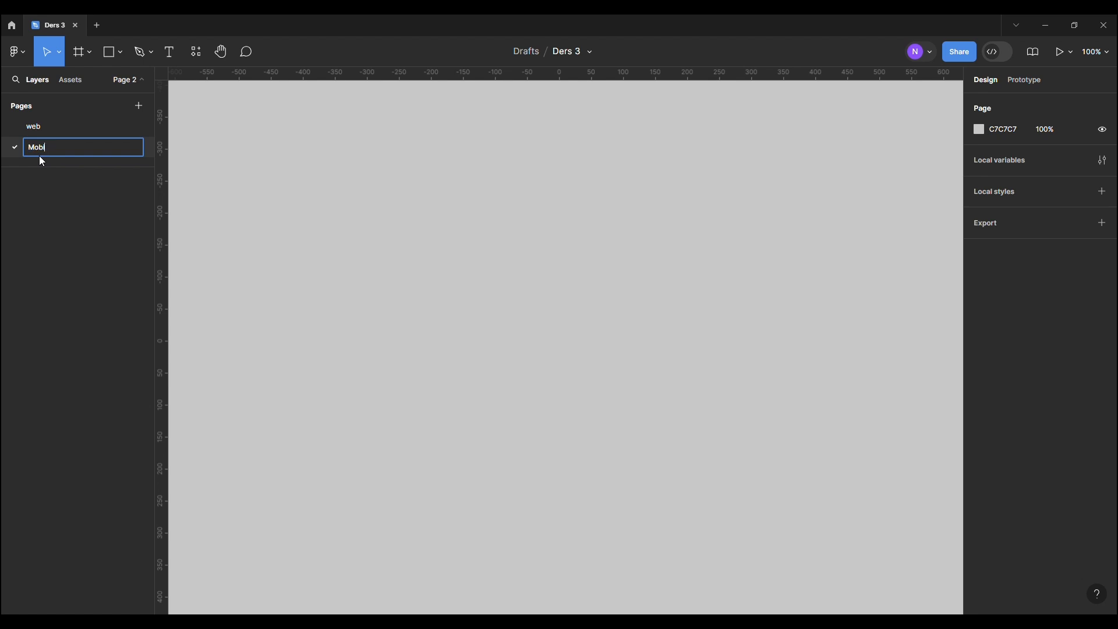
{"action": "type", "text": "l"}
{"action": "key", "text": "Return"}
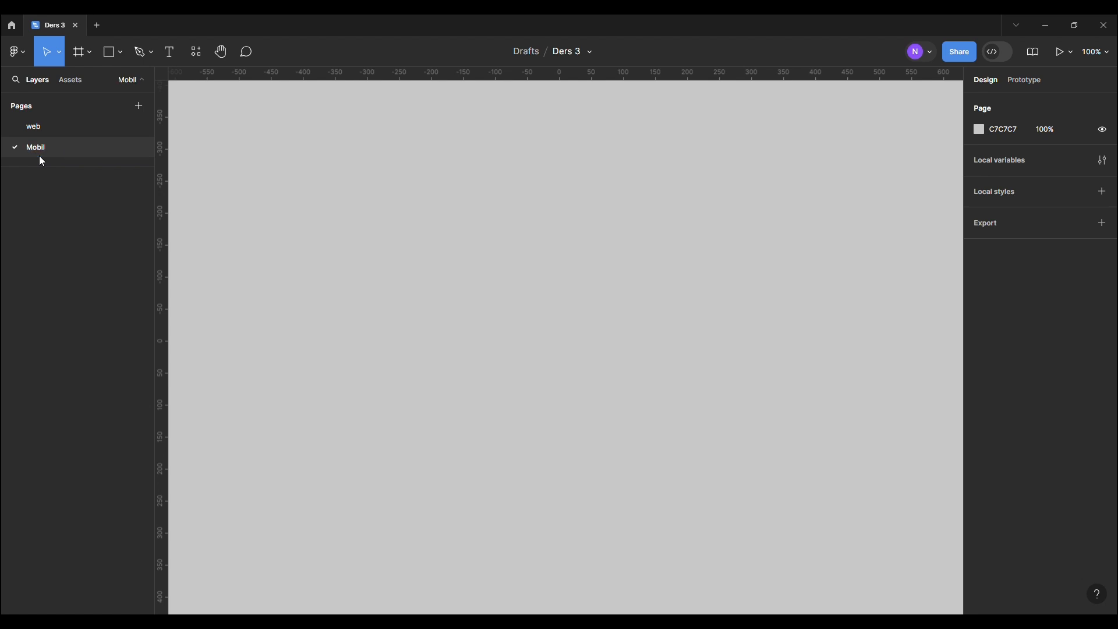
Step: Add a third page to the file and name it "Sosyal medya"
{"action": "left_click", "coordinate": [139, 106]}
{"action": "type", "text": "Sosyal medya"}
{"action": "key", "text": "Return"}
Step: Draw a trial rectangle about 473 × 375 on the Sosyal medya page and delete it
{"action": "left_click", "coordinate": [109, 53]}
{"action": "left_click_drag", "start_coordinate": [415, 165], "coordinate": [722, 405]}
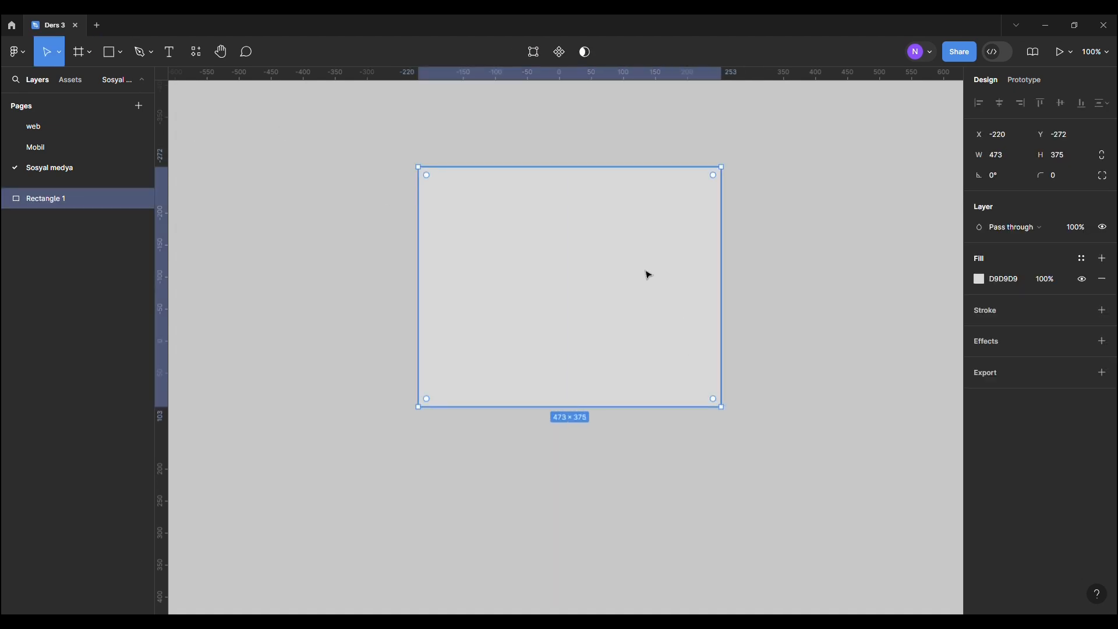
{"action": "key", "text": "Delete"}
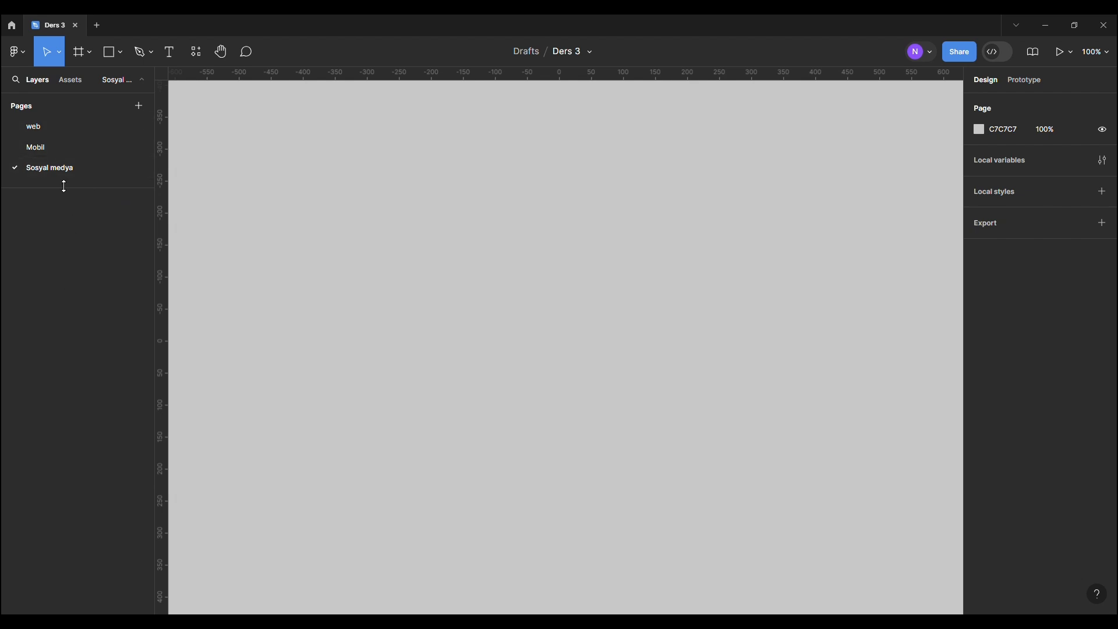
Step: Delete the Sosyal medya page from the file
{"action": "right_click", "coordinate": [59, 167]}
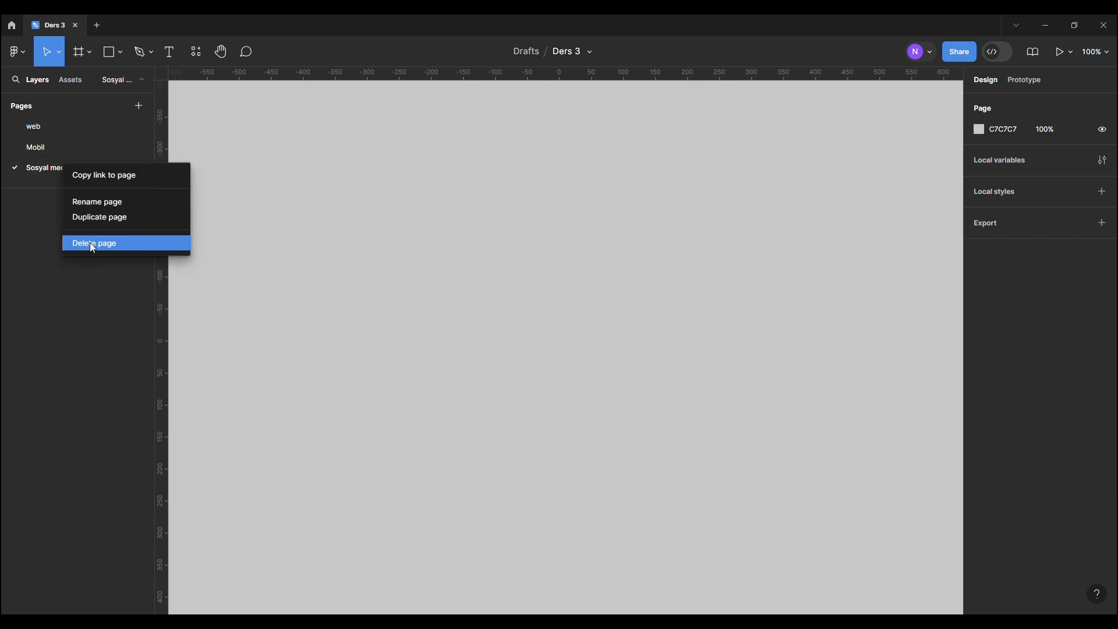
{"action": "left_click", "coordinate": [90, 243]}
Step: Duplicate the Mobil page and rename the copy as "sosyal medya"
{"action": "right_click", "coordinate": [56, 148]}
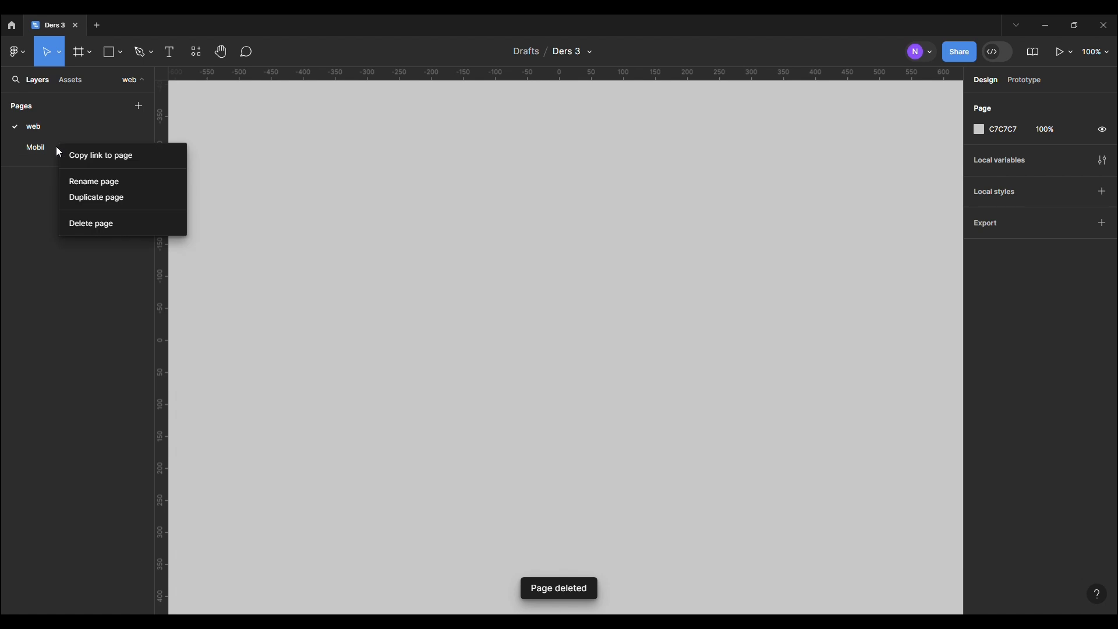
{"action": "left_click", "coordinate": [94, 196]}
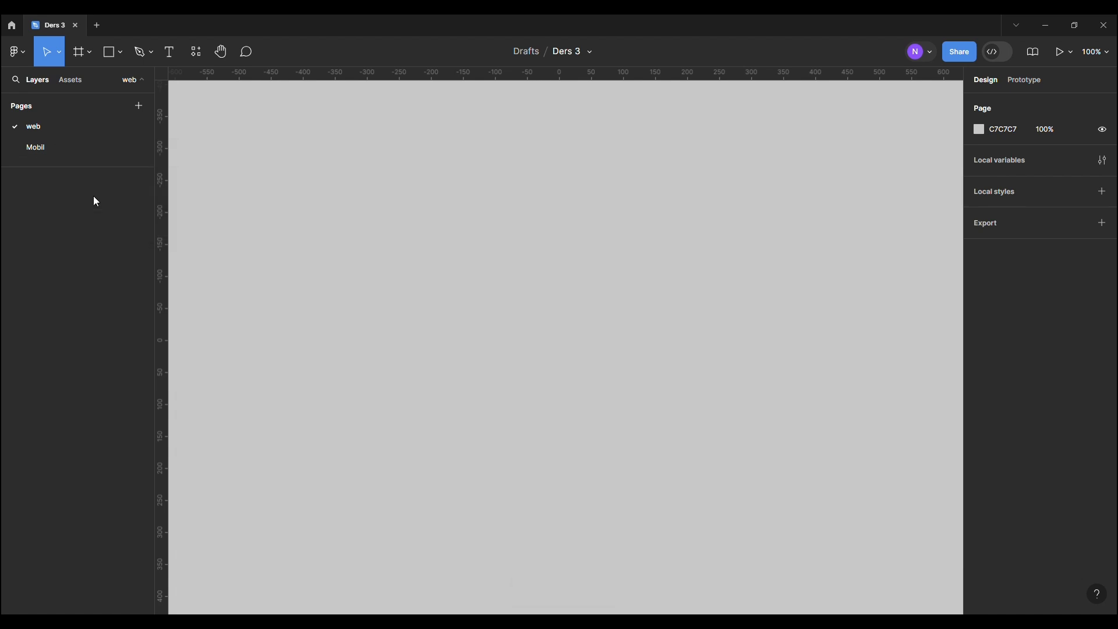
{"action": "right_click", "coordinate": [60, 166]}
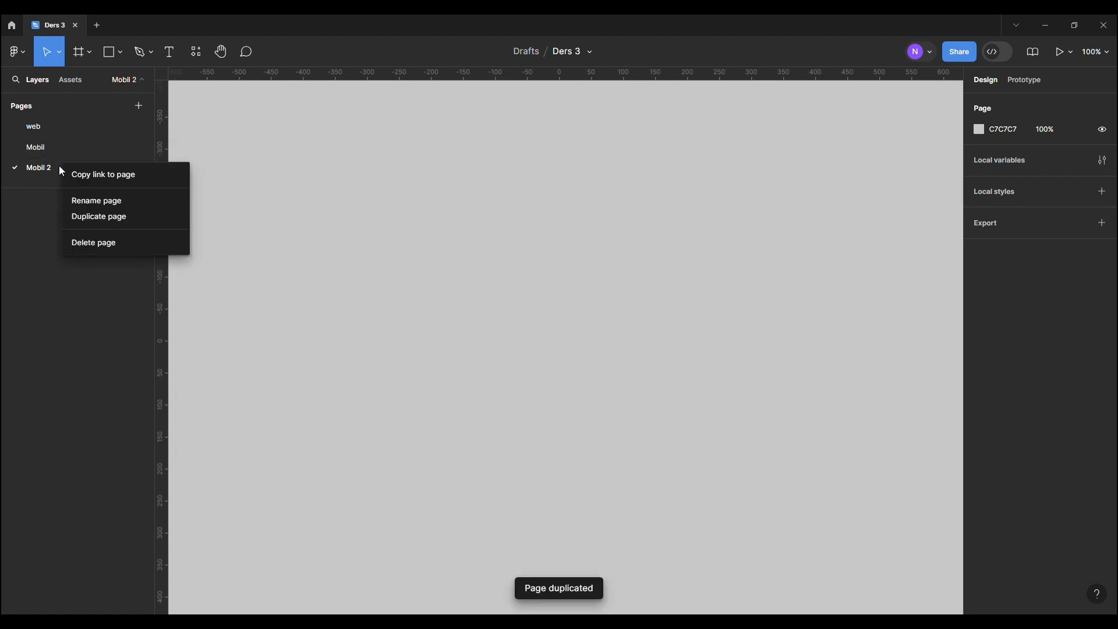
{"action": "left_click", "coordinate": [85, 205]}
{"action": "type", "text": "sosyal me"}
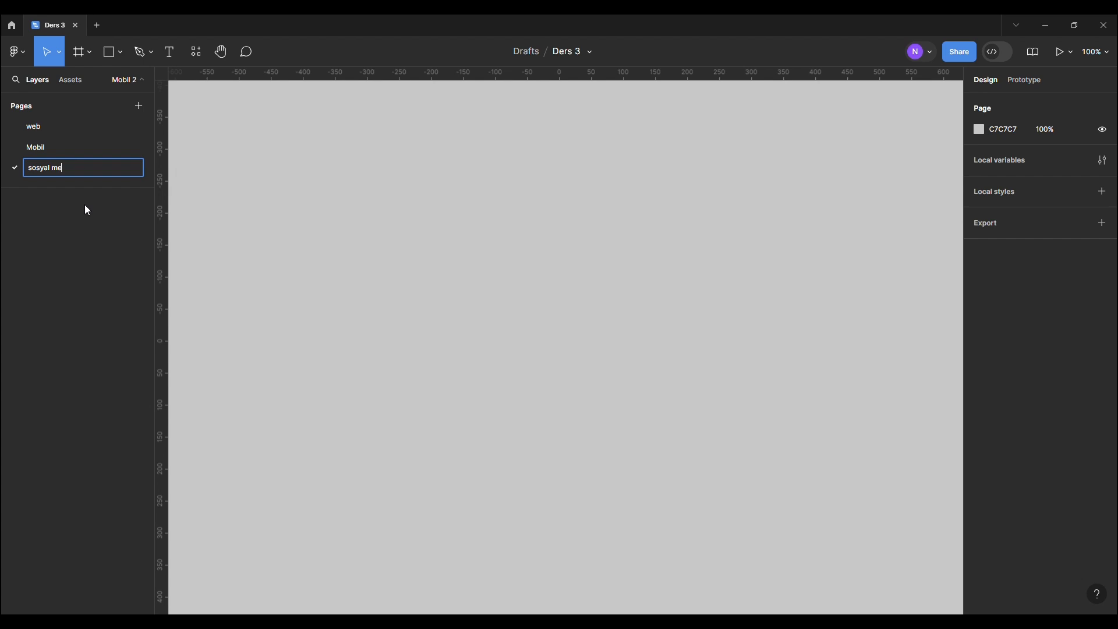
{"action": "type", "text": "dya"}
{"action": "key", "text": "Return"}
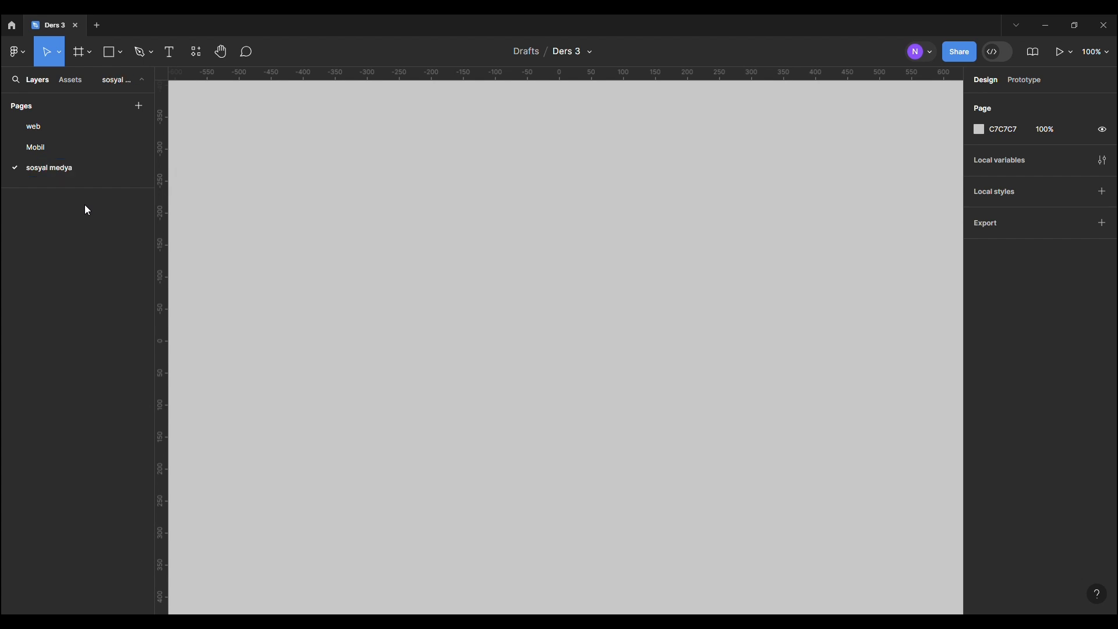
{"action": "left_click", "coordinate": [122, 82]}
{"action": "left_click", "coordinate": [127, 81]}
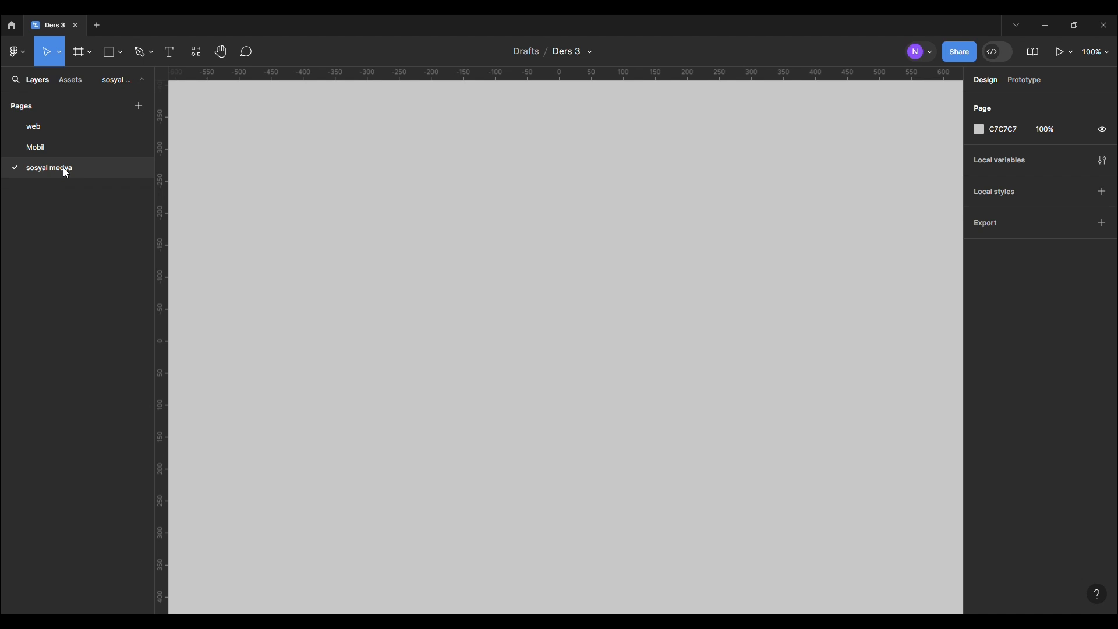
Step: Create a frame from the iPhone 14 Plus preset (428 × 926) on the sosyal medya page
{"action": "left_click", "coordinate": [89, 51]}
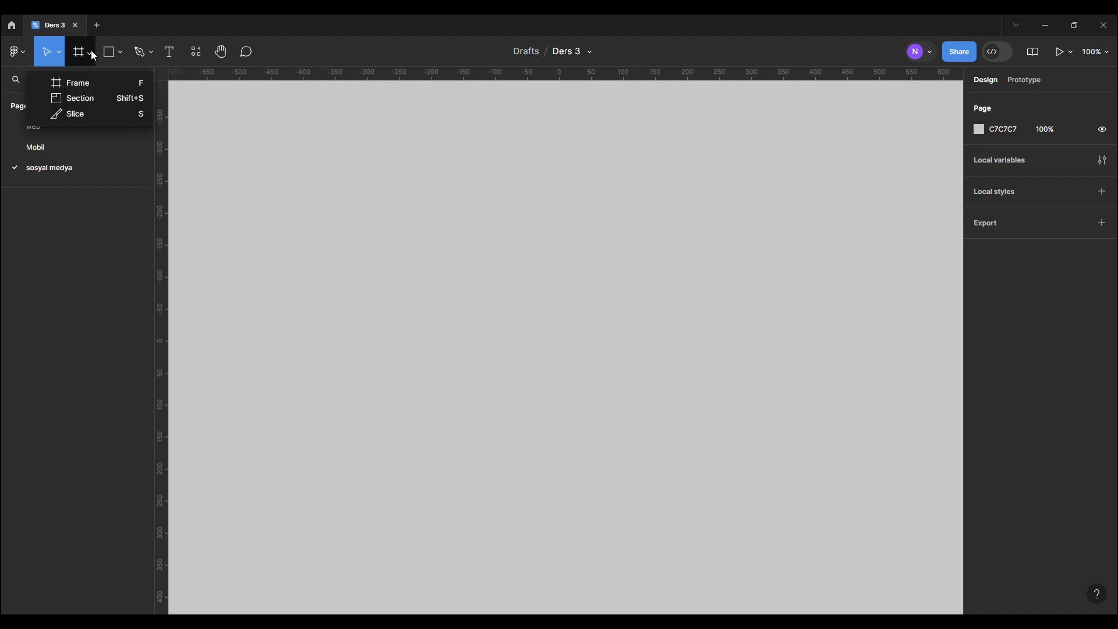
{"action": "left_click", "coordinate": [73, 83]}
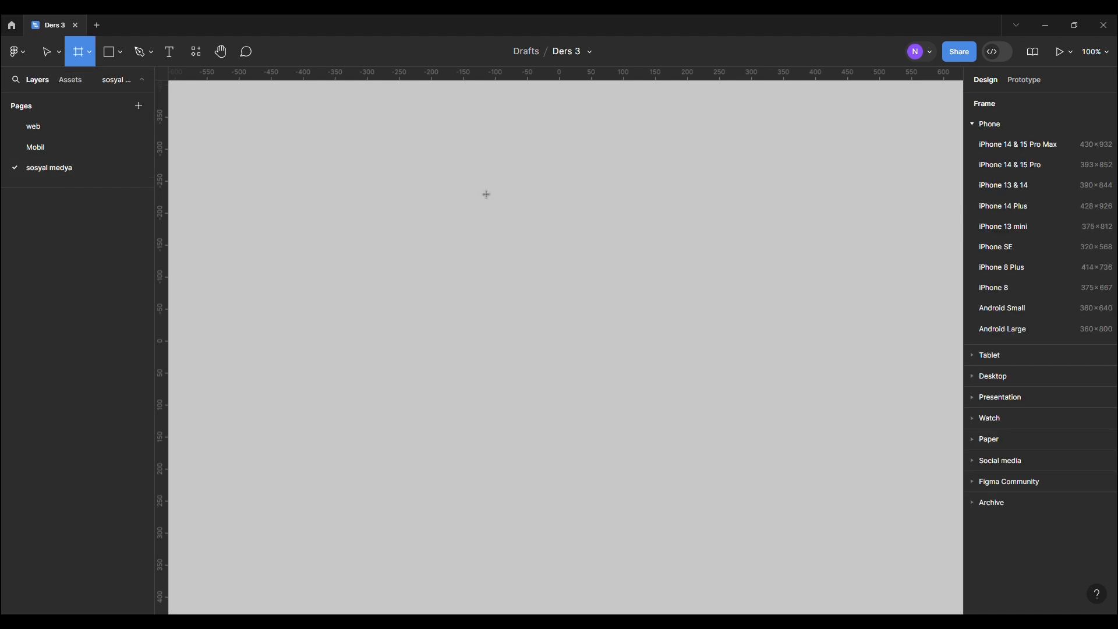
{"action": "left_click", "coordinate": [1010, 206]}
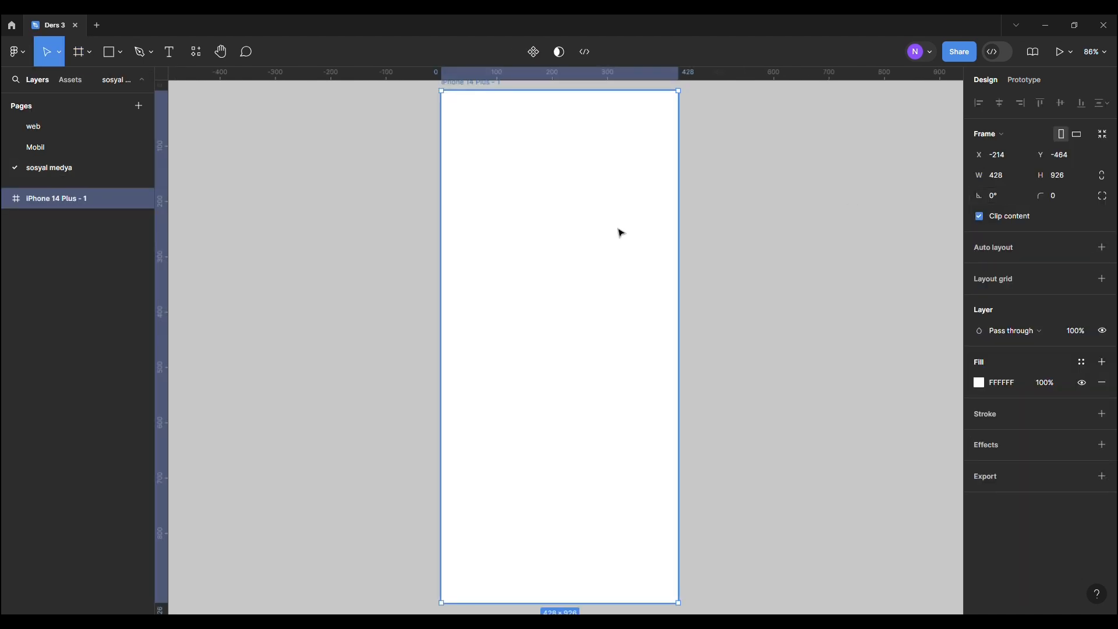
{"action": "left_click", "coordinate": [344, 196]}
{"action": "scroll", "coordinate": [337, 210], "scroll_direction": "up", "scroll_amount": 1}
{"action": "scroll", "coordinate": [342, 187], "scroll_direction": "right", "scroll_amount": 1}
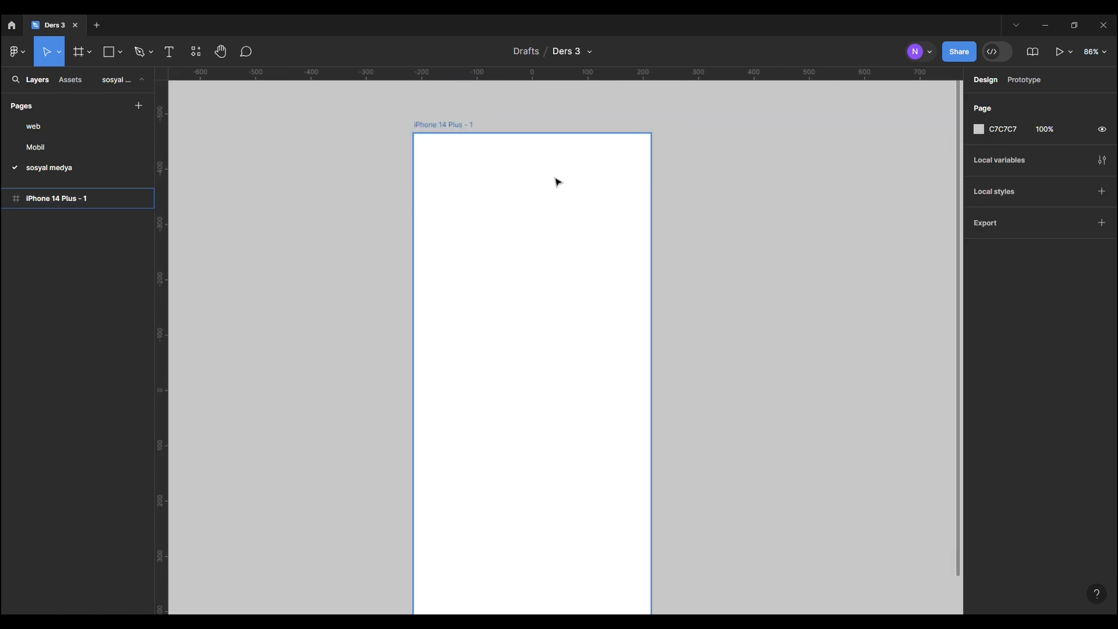
{"action": "left_click", "coordinate": [116, 80]}
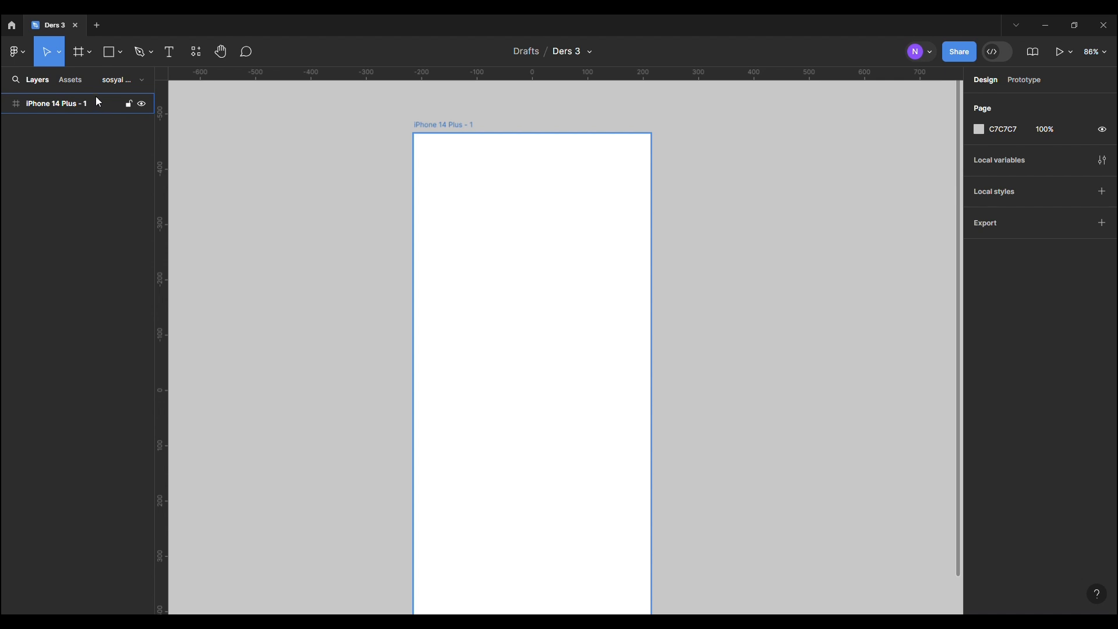
{"action": "left_click", "coordinate": [120, 81]}
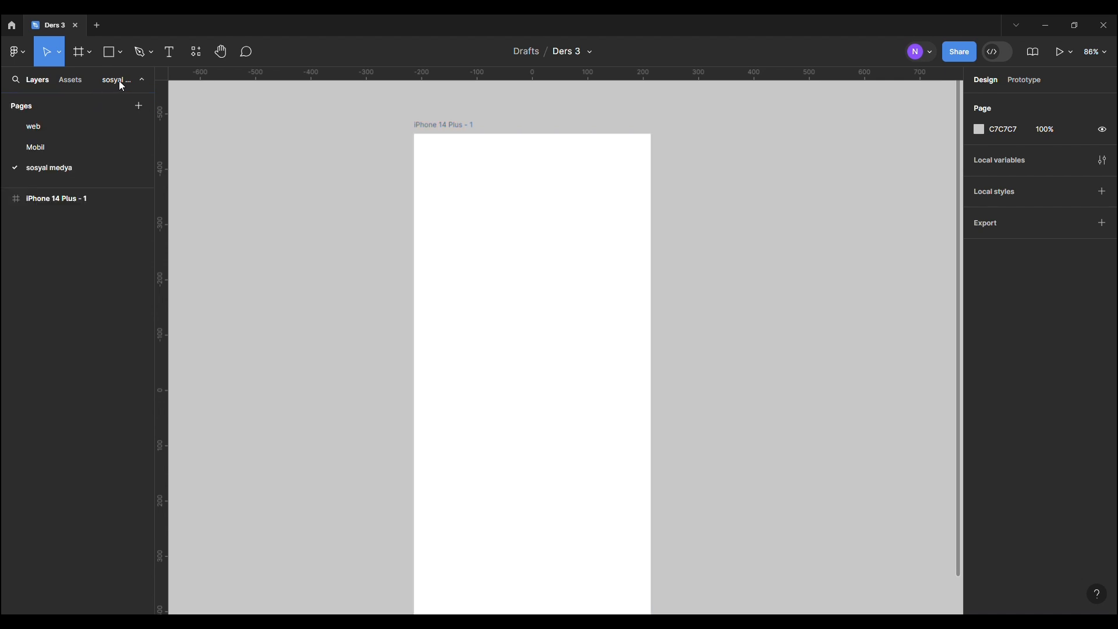
{"action": "left_click", "coordinate": [119, 81]}
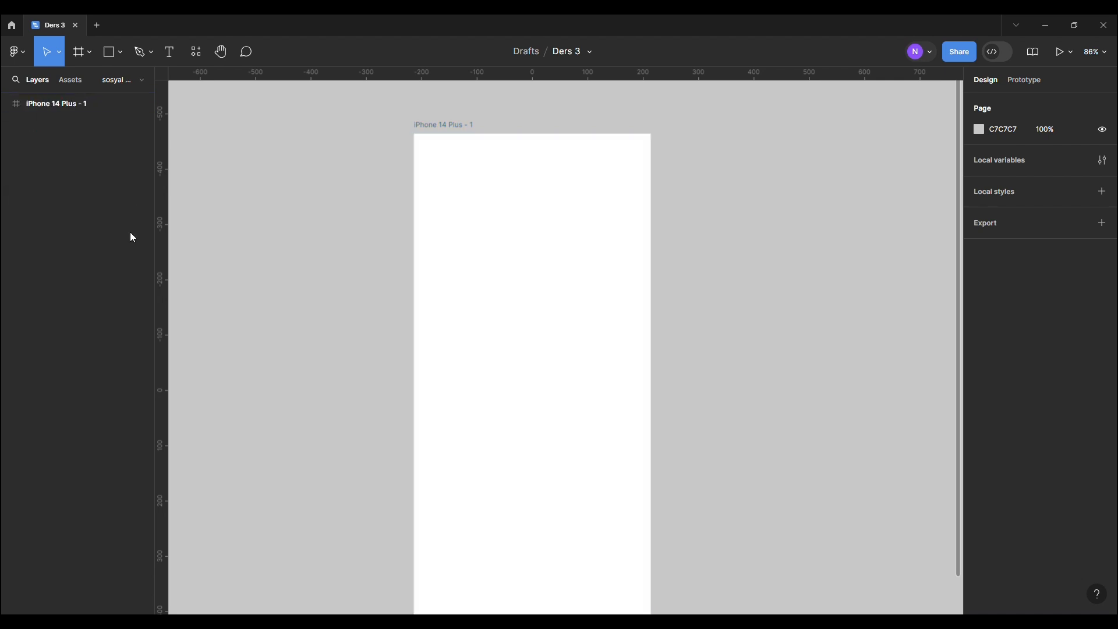
{"action": "right_click", "coordinate": [60, 104]}
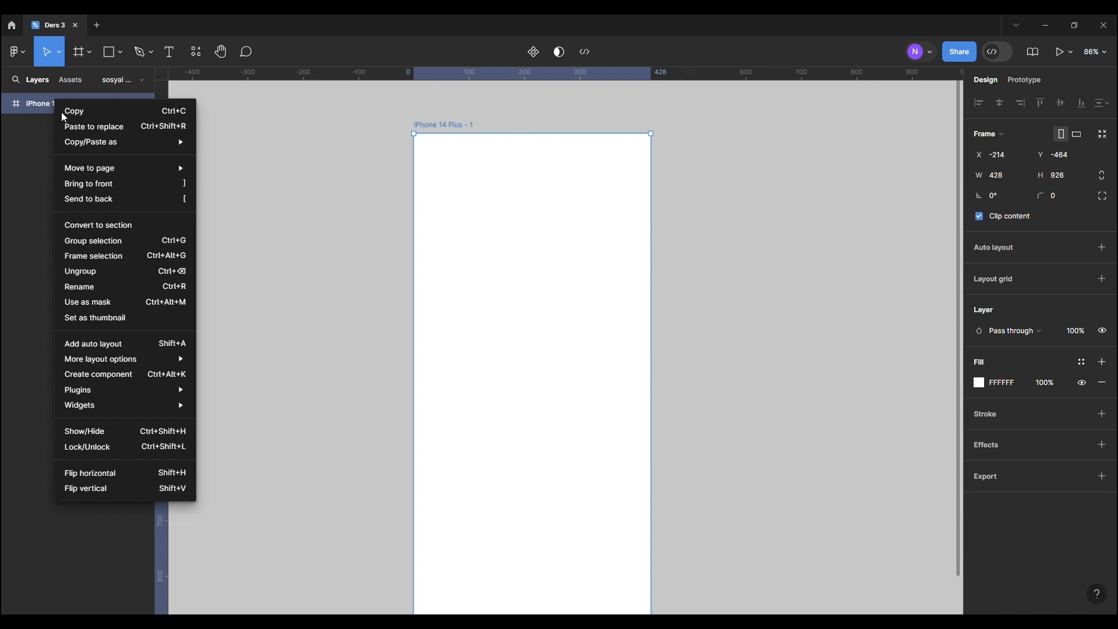
{"action": "left_click", "coordinate": [99, 288]}
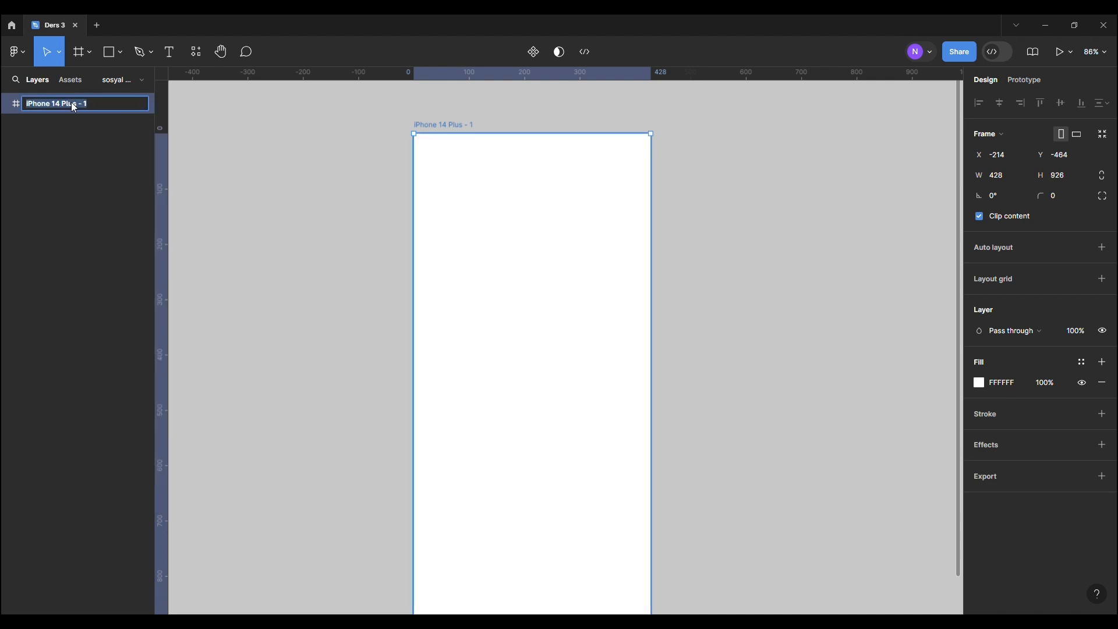
{"action": "left_click", "coordinate": [272, 149]}
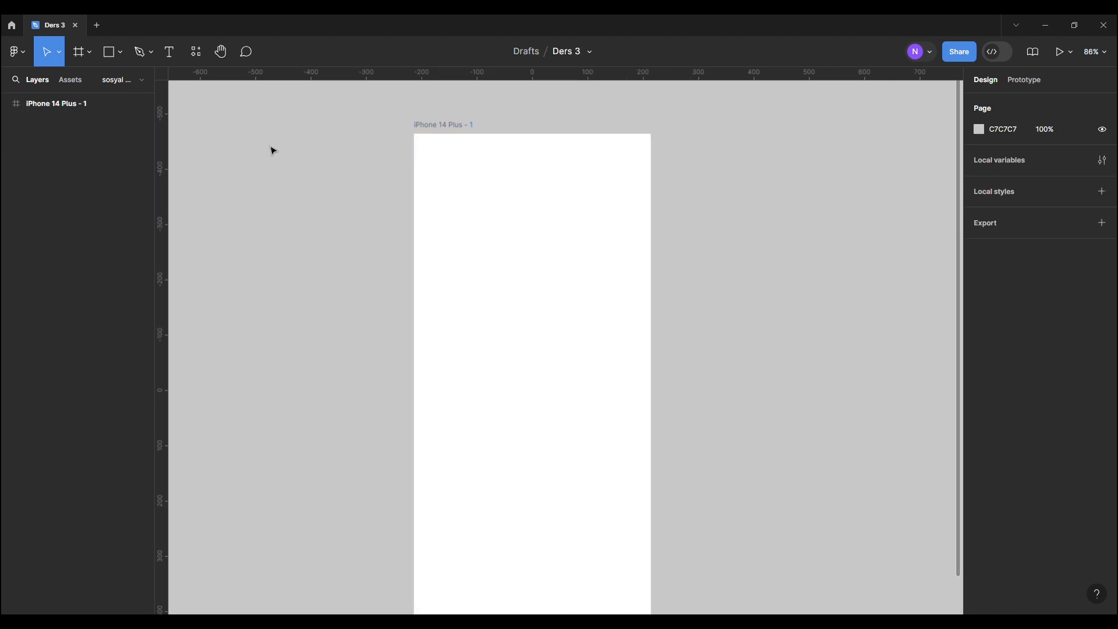
Step: Rename the iPhone 14 Plus frame as "Atrı bilişim" using its label on the canvas
{"action": "double_click", "coordinate": [459, 125]}
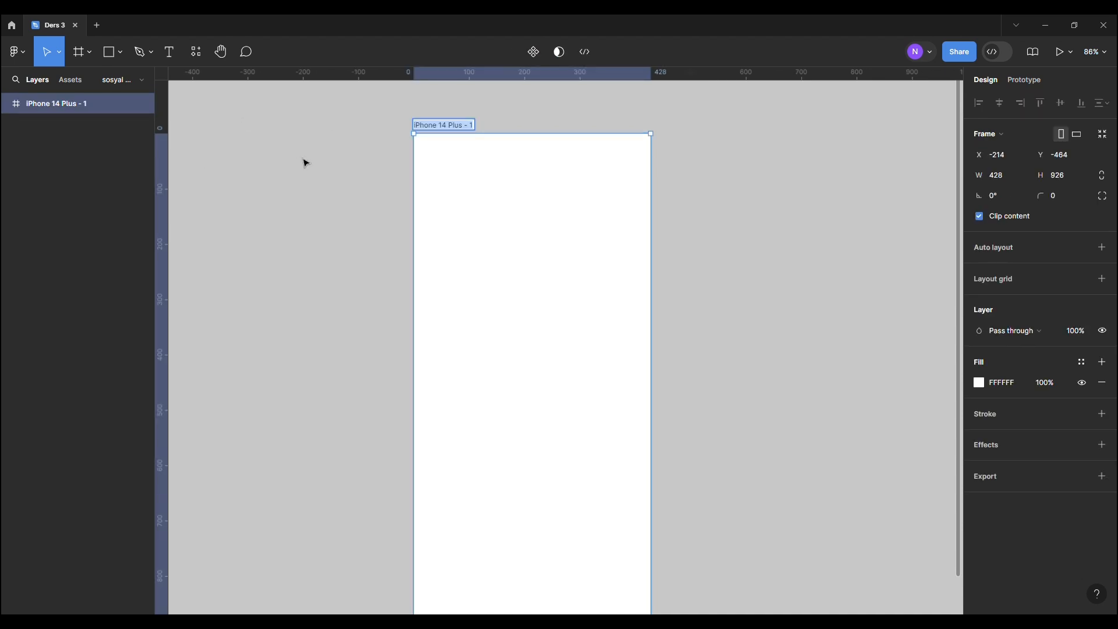
{"action": "type", "text": "Atrı bilişim"}
{"action": "key", "text": "Return"}
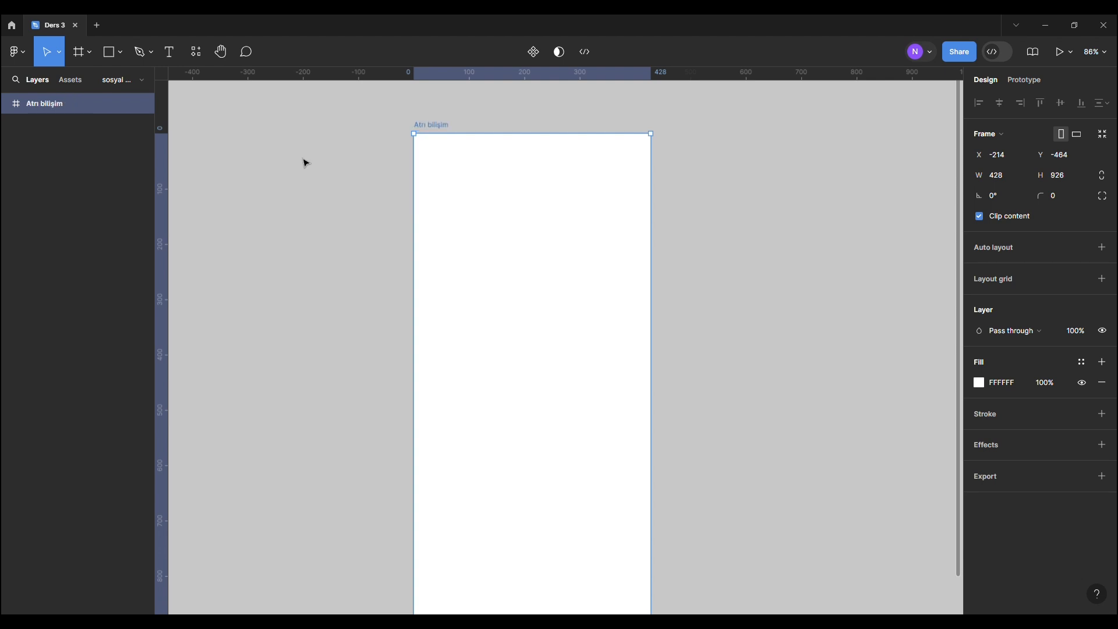
{"action": "left_click", "coordinate": [306, 163]}
{"action": "left_click", "coordinate": [118, 81]}
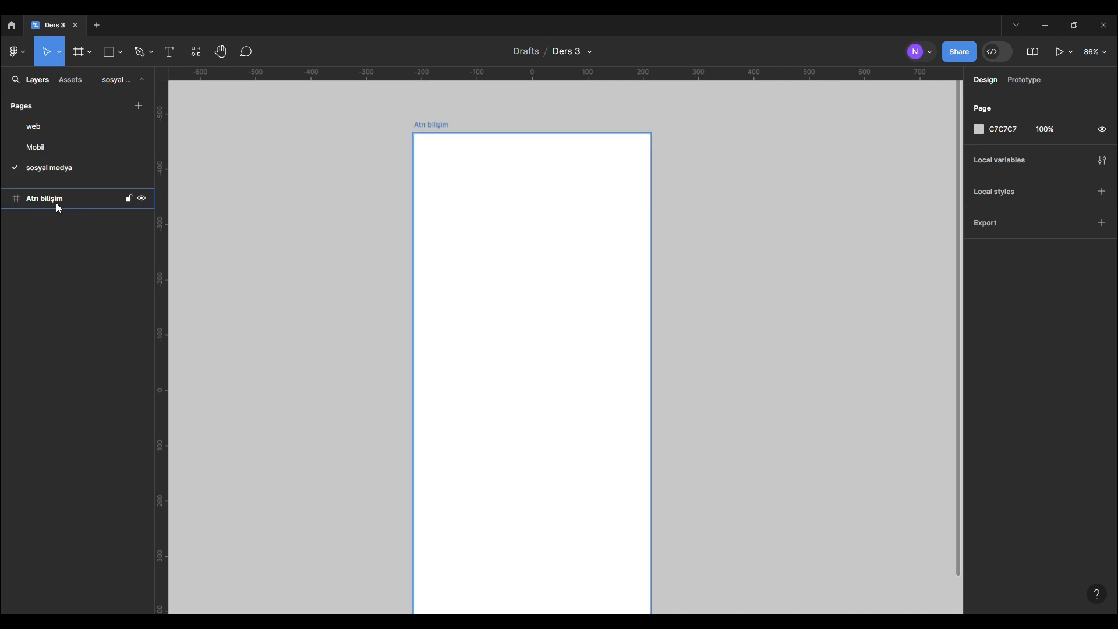
{"action": "left_click", "coordinate": [116, 85]}
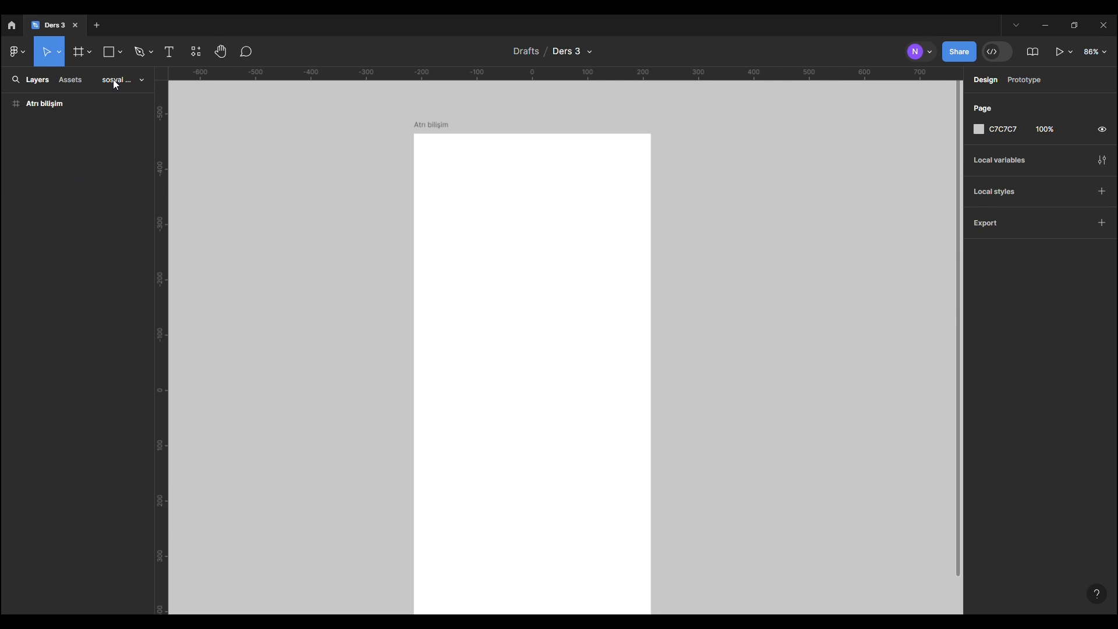
Step: Correct the misspelled first word of the phone frame's name so that it reads "Artı bilişim"
{"action": "double_click", "coordinate": [417, 126]}
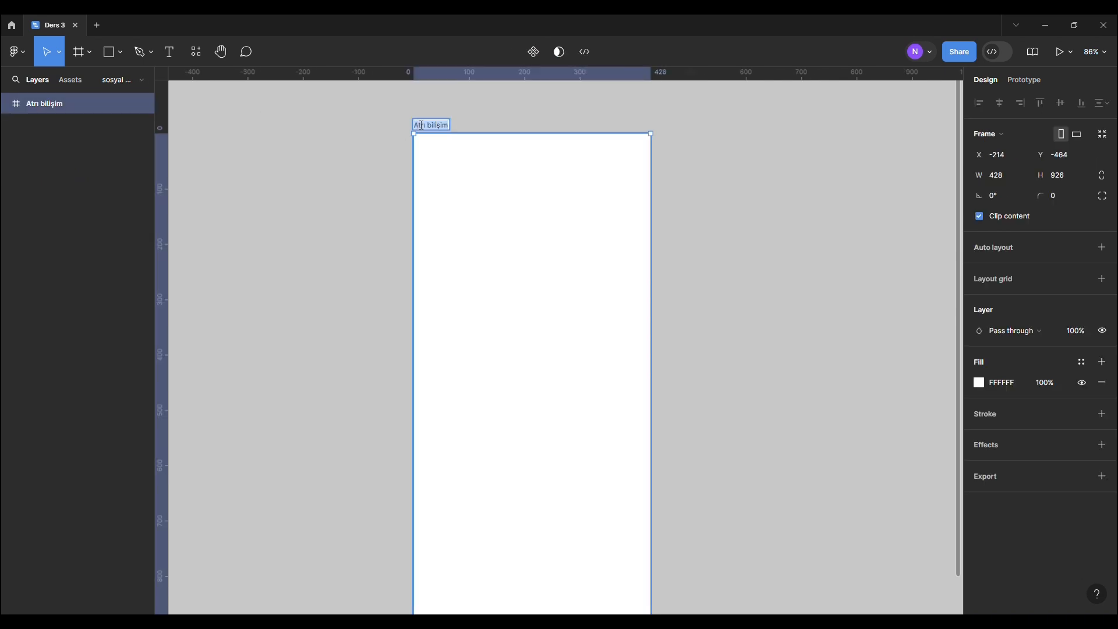
{"action": "left_click", "coordinate": [426, 125]}
{"action": "key", "text": "BackSpace"}
{"action": "key", "text": "BackSpace"}
{"action": "key", "text": "BackSpace"}
{"action": "type", "text": "rtı"}
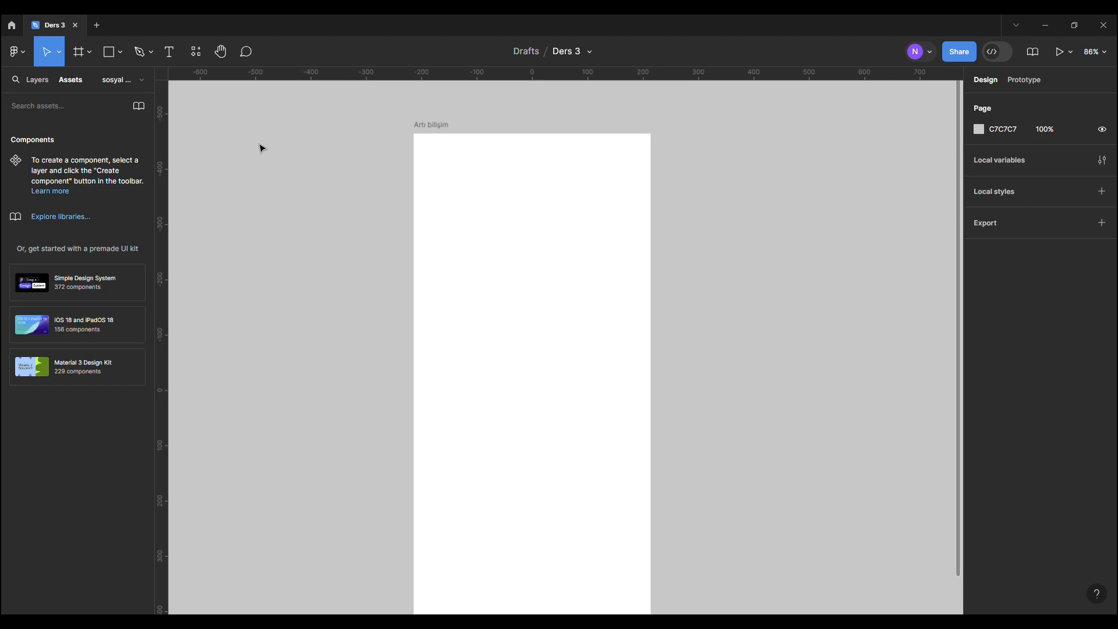
Step: Switch to the web page and draw a frame about 699 × 625 on the canvas
{"action": "left_click", "coordinate": [39, 82]}
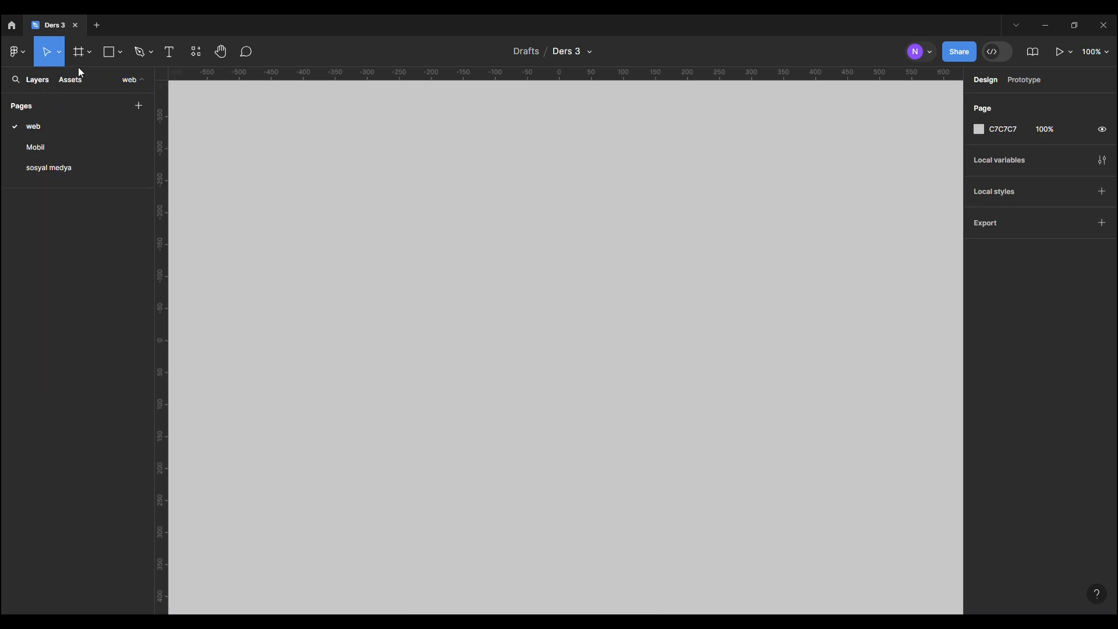
{"action": "key", "text": "f"}
{"action": "left_click_drag", "start_coordinate": [431, 126], "coordinate": [879, 527]}
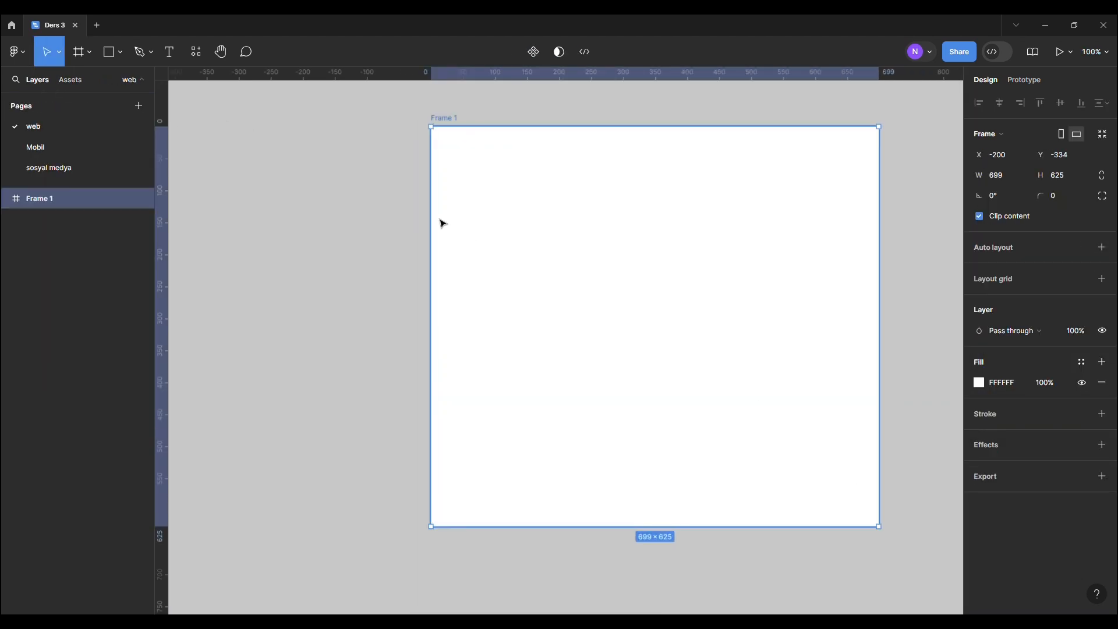
Step: Draw a rectangle about 187 × 51 on the empty canvas to the left of the frame
{"action": "left_click", "coordinate": [121, 52]}
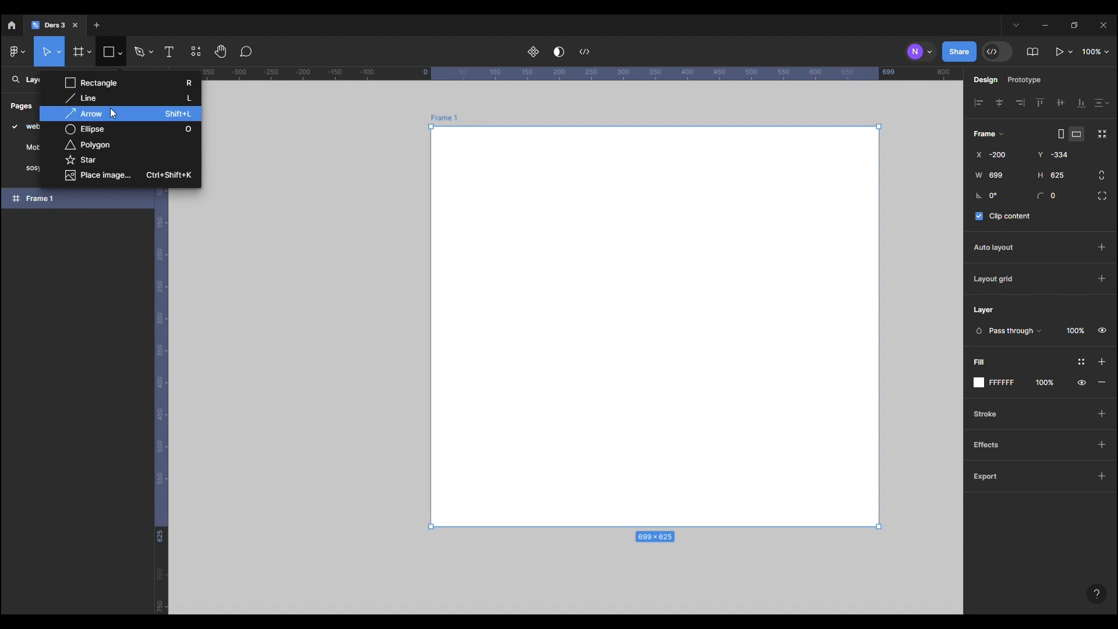
{"action": "left_click", "coordinate": [111, 84]}
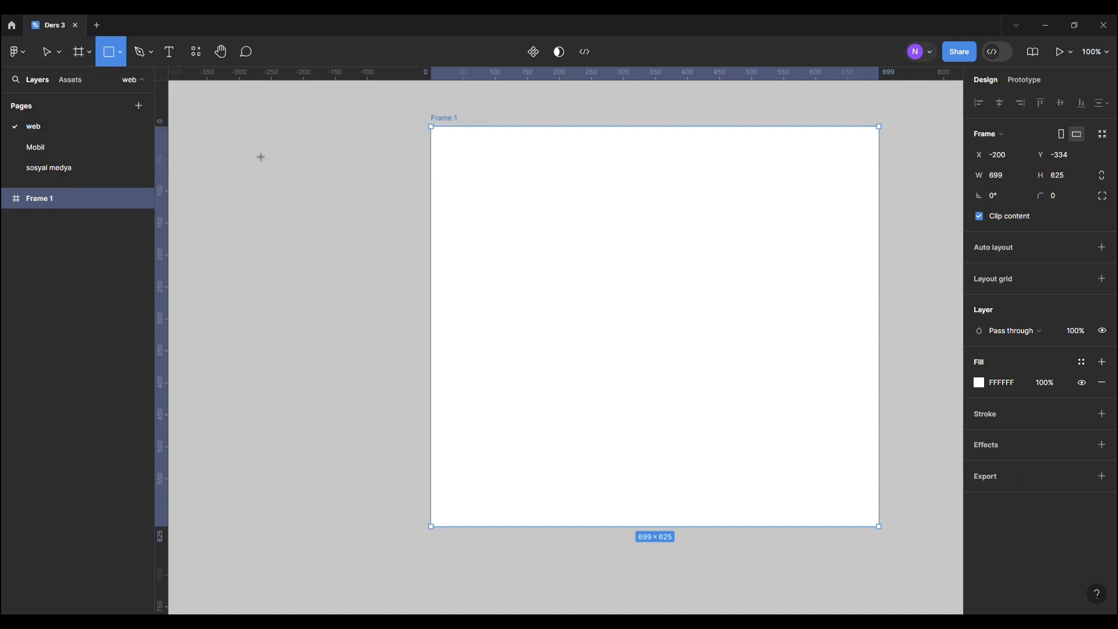
{"action": "left_click_drag", "start_coordinate": [259, 151], "coordinate": [379, 184]}
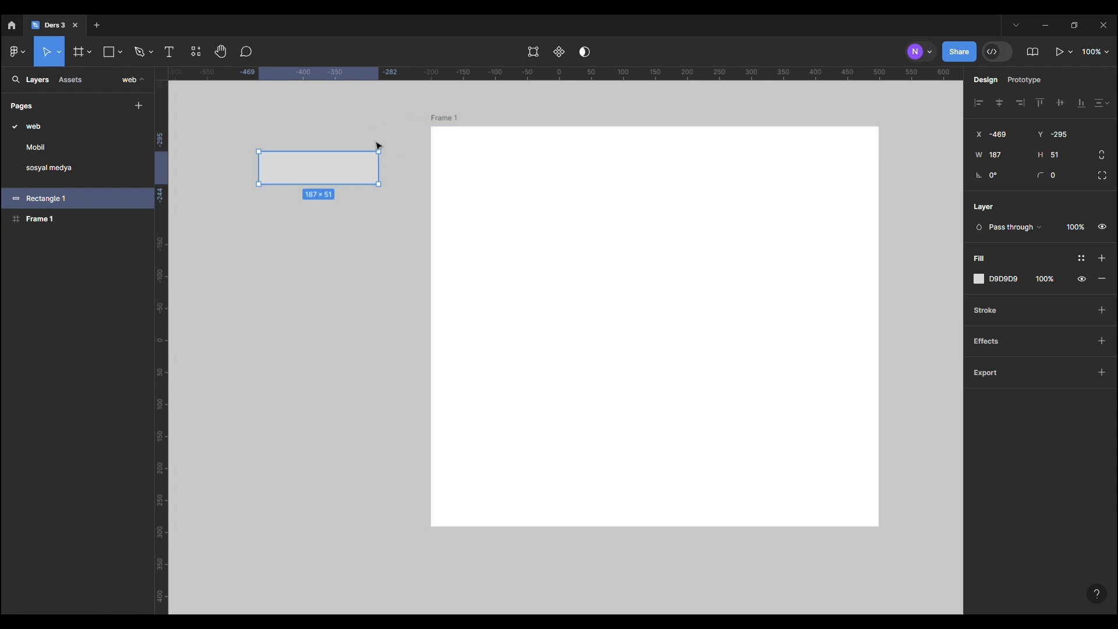
Step: Turn the small rectangle into a component and rename it as "button bg"
{"action": "left_click", "coordinate": [560, 58]}
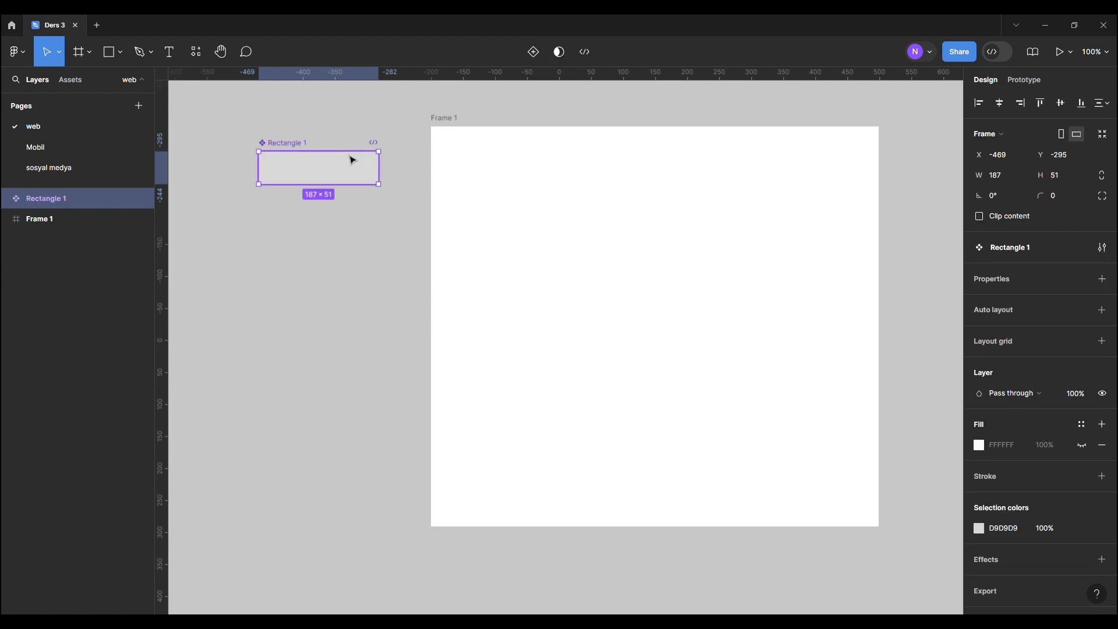
{"action": "double_click", "coordinate": [294, 144]}
{"action": "type", "text": "button bg"}
{"action": "key", "text": "Return"}
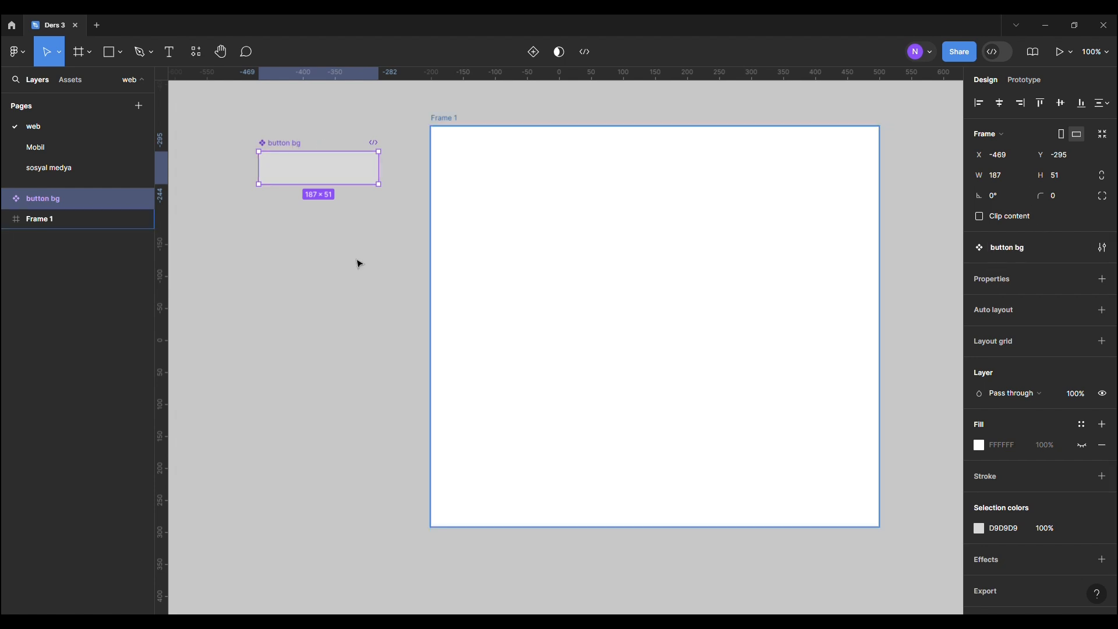
Step: Add a variant property to the button bg component and create a second variant below the default one
{"action": "left_click", "coordinate": [1102, 282]}
{"action": "left_click", "coordinate": [1060, 324]}
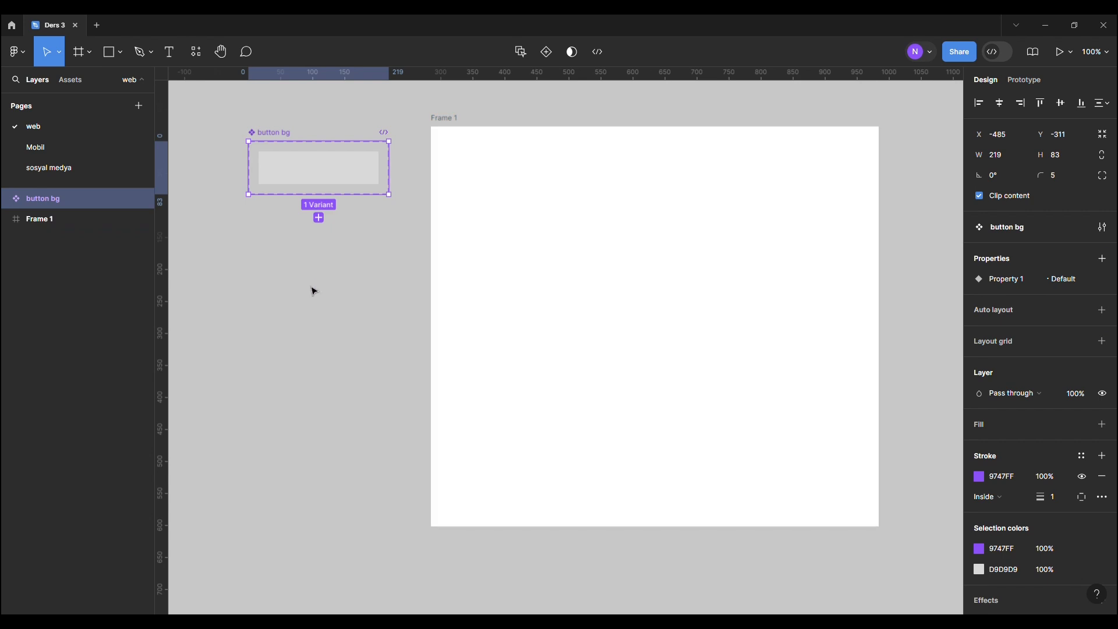
{"action": "left_click", "coordinate": [317, 218]}
Step: Recolour the Default variant of the button bg component to light red FC8787
{"action": "left_click", "coordinate": [338, 170]}
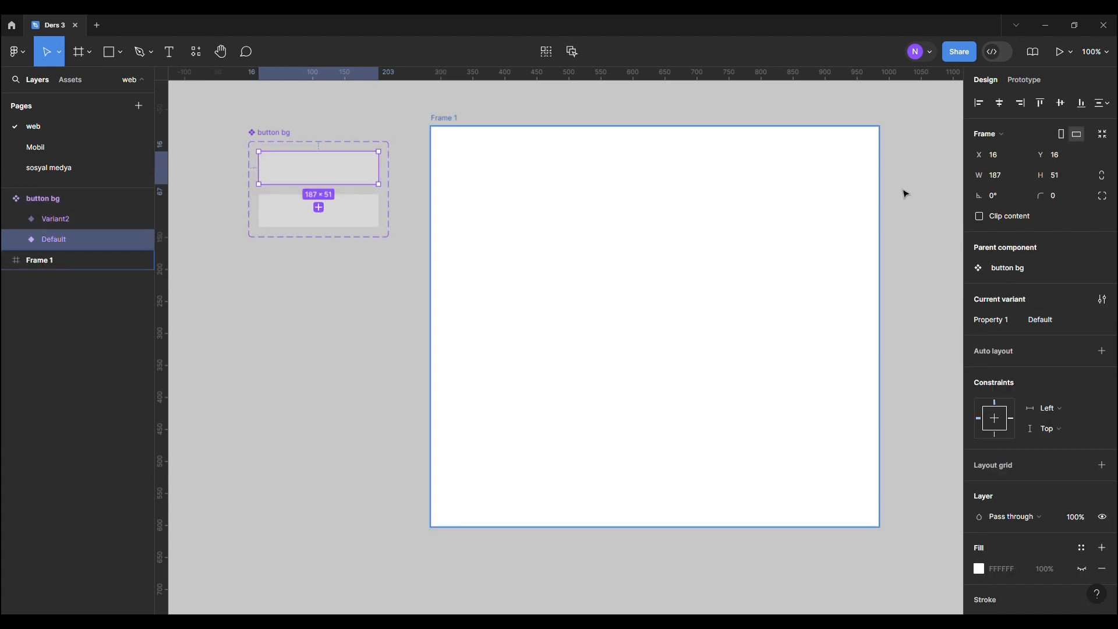
{"action": "scroll", "coordinate": [1048, 333], "scroll_direction": "down", "scroll_amount": 3}
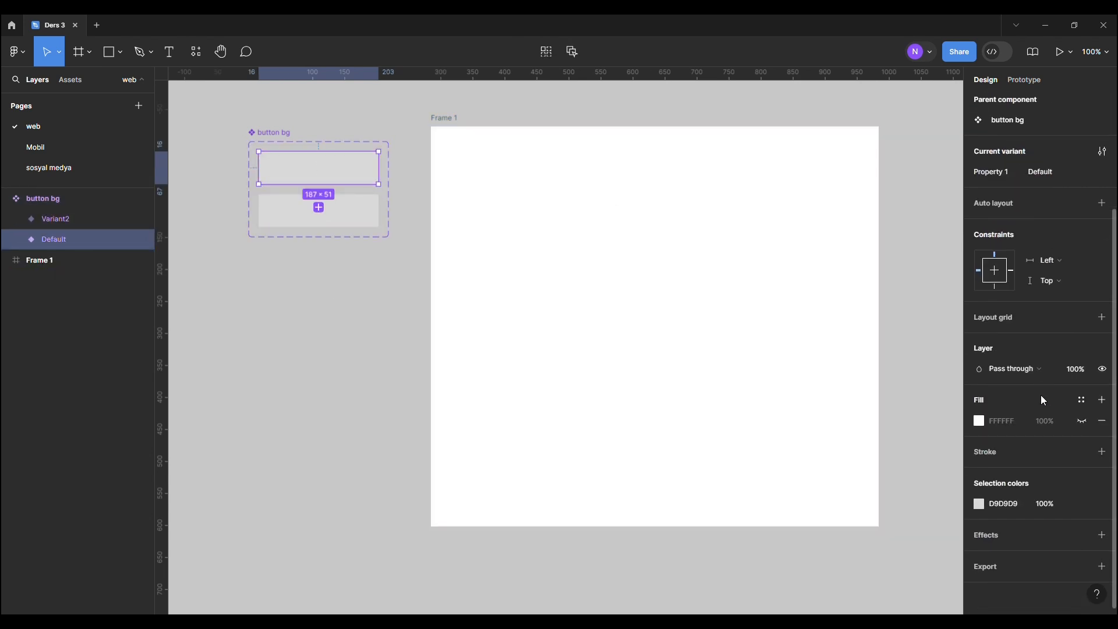
{"action": "left_click", "coordinate": [978, 504]}
{"action": "left_click", "coordinate": [881, 286]}
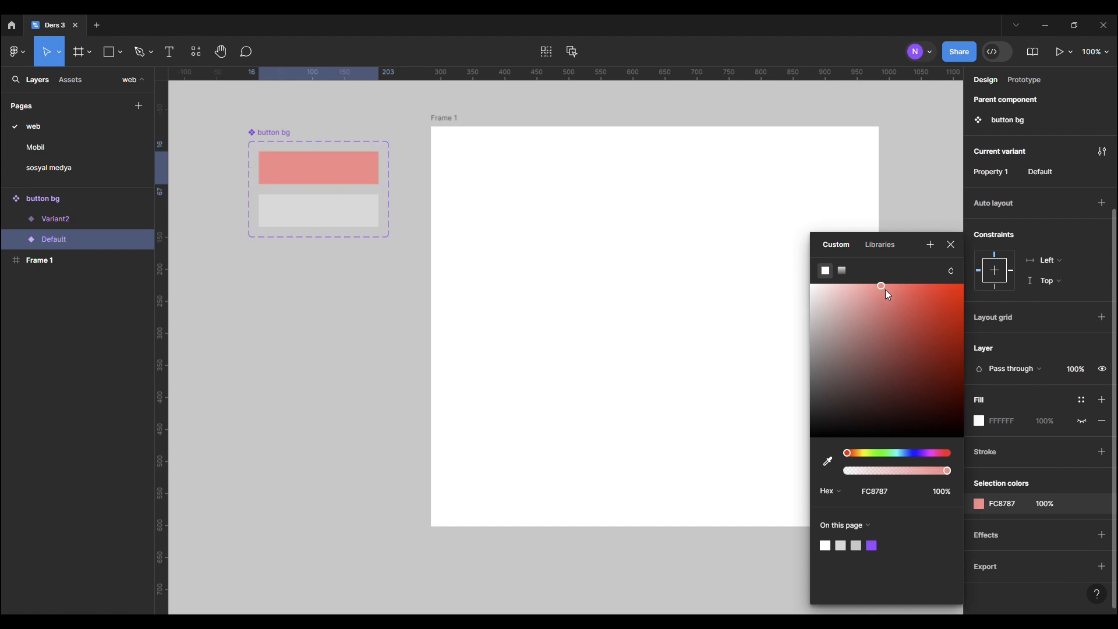
Step: Recolour the second variant of the button bg component to a darker red
{"action": "left_click", "coordinate": [352, 221]}
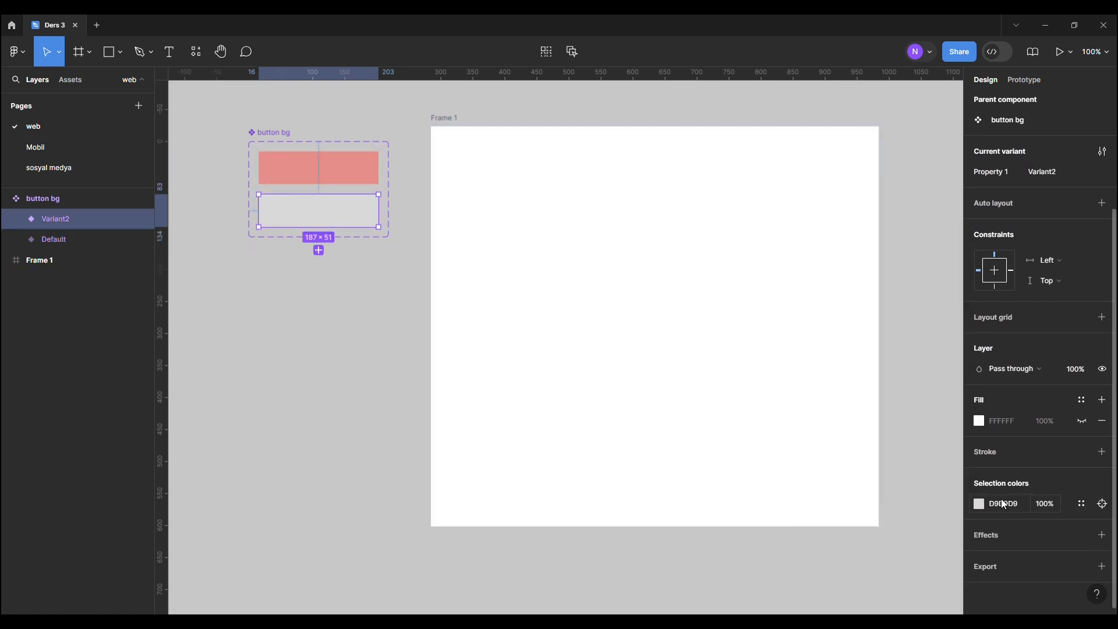
{"action": "left_click", "coordinate": [978, 504]}
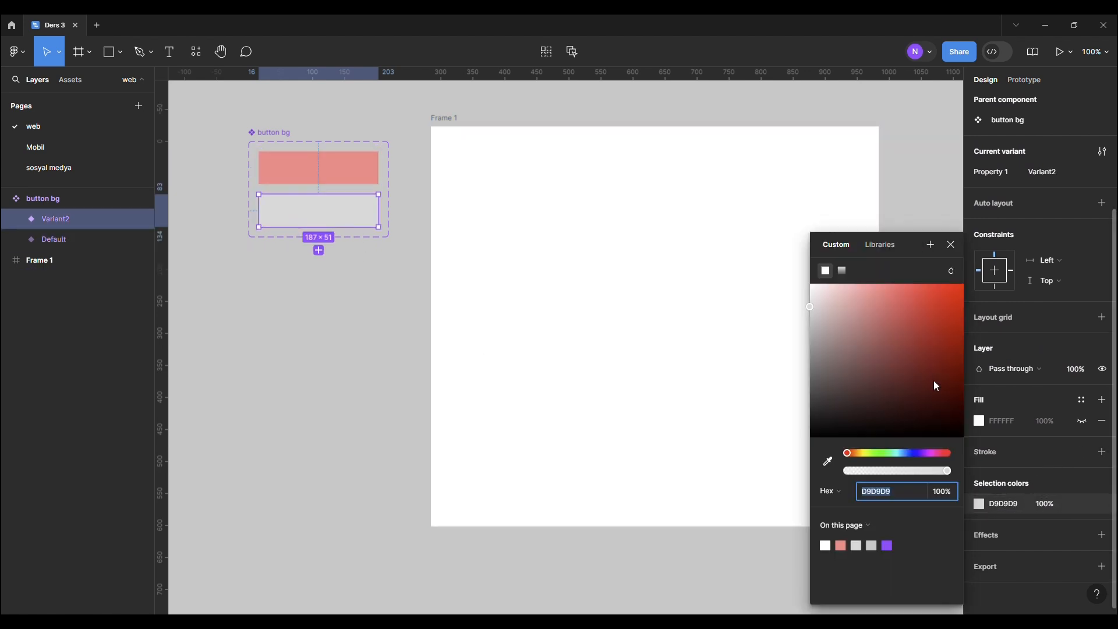
{"action": "left_click", "coordinate": [912, 307]}
Step: Add a prototype interaction from the Default variant to Variant2, triggered while hovering
{"action": "left_click", "coordinate": [336, 170]}
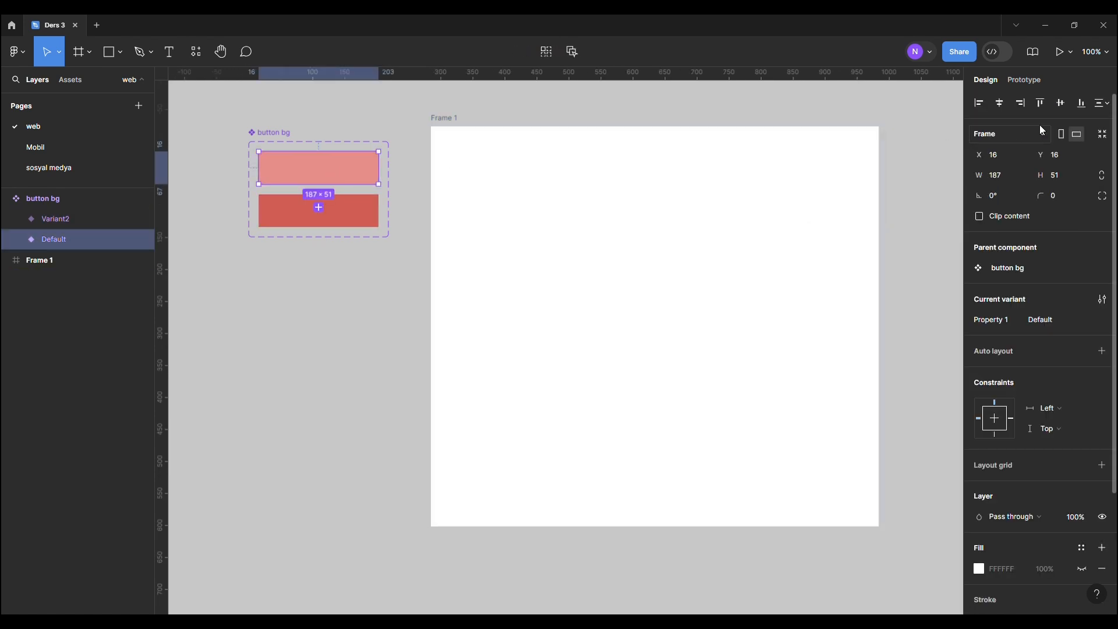
{"action": "left_click", "coordinate": [1029, 81]}
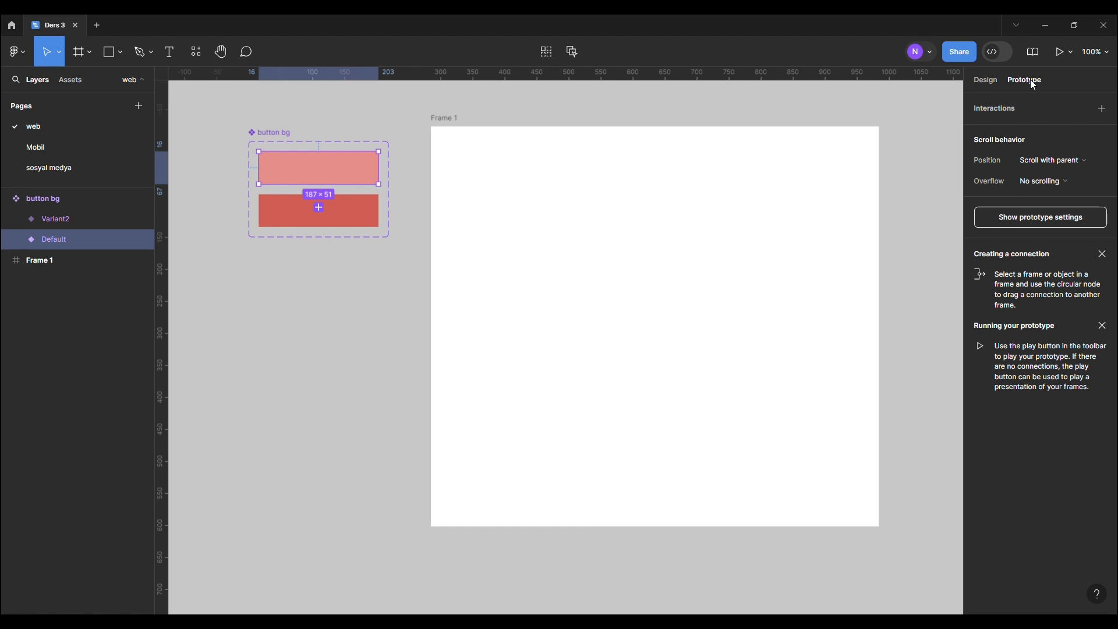
{"action": "mouse_move", "coordinate": [323, 183]}
{"action": "left_click_drag", "start_coordinate": [318, 184], "coordinate": [317, 217]}
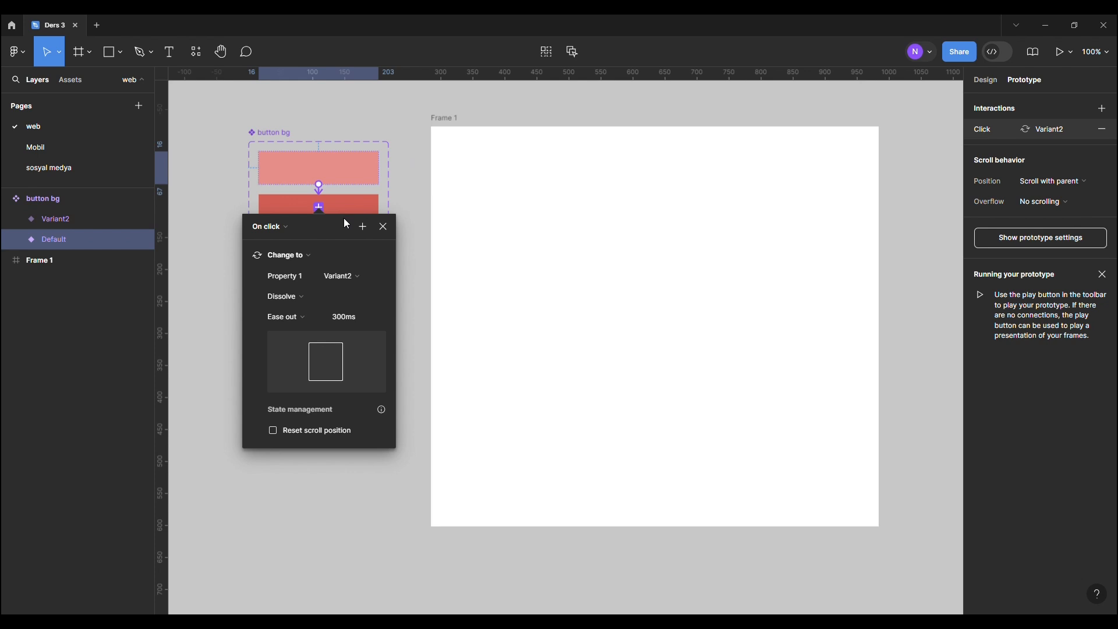
{"action": "left_click", "coordinate": [287, 227]}
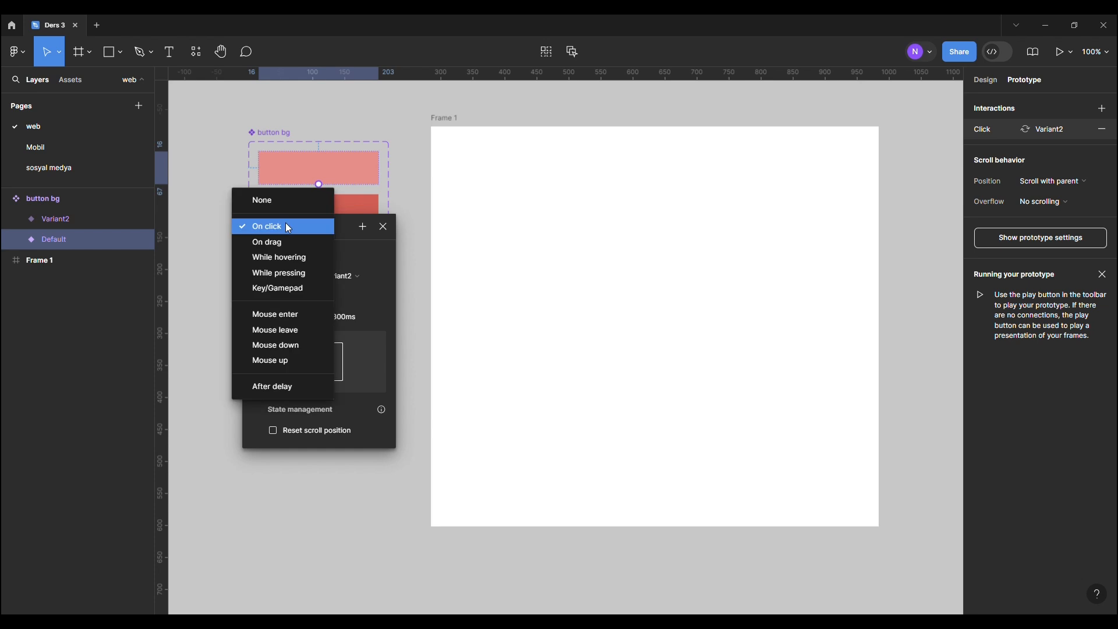
{"action": "left_click", "coordinate": [290, 257]}
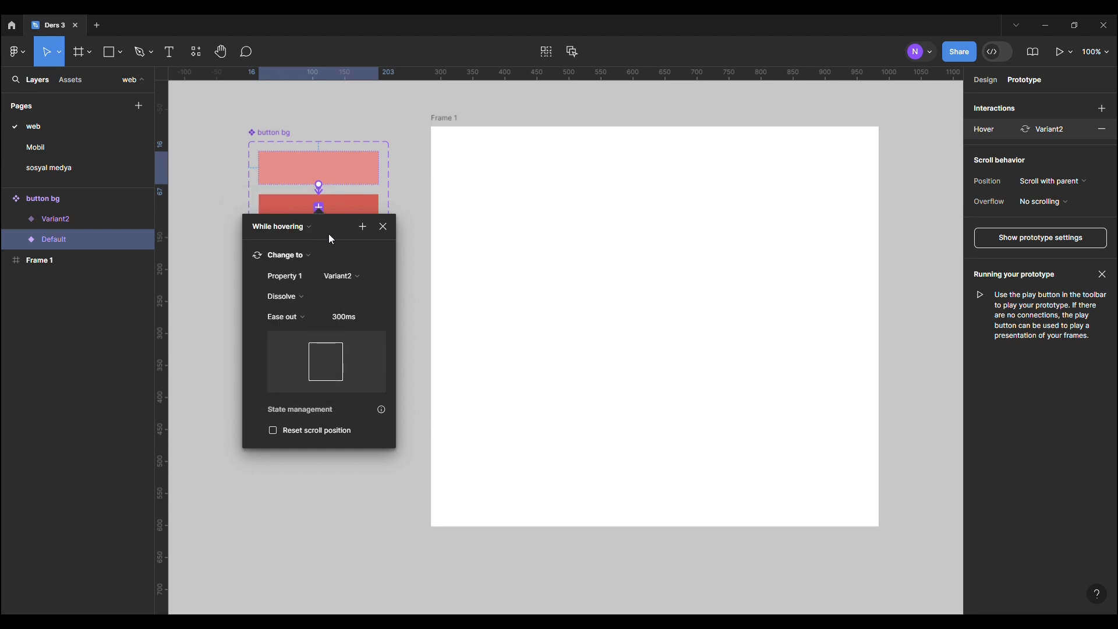
{"action": "left_click", "coordinate": [322, 296]}
{"action": "left_click", "coordinate": [308, 295]}
{"action": "left_click", "coordinate": [384, 227]}
Step: Place an instance of the button bg component from the local components in the upper middle of Frame 1
{"action": "left_click", "coordinate": [289, 131]}
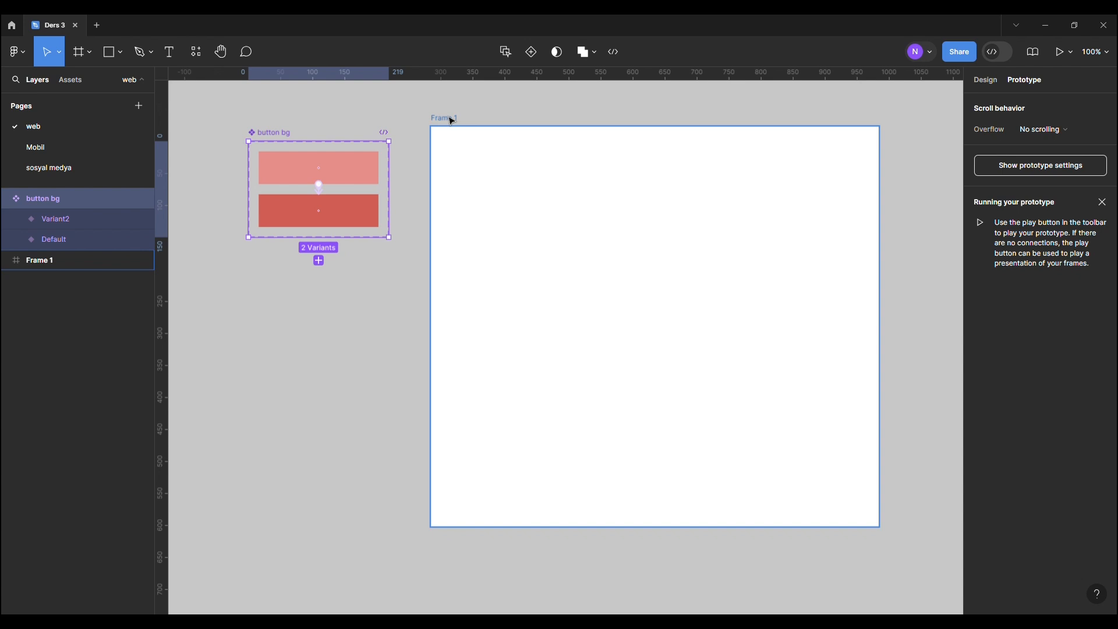
{"action": "left_click", "coordinate": [76, 83]}
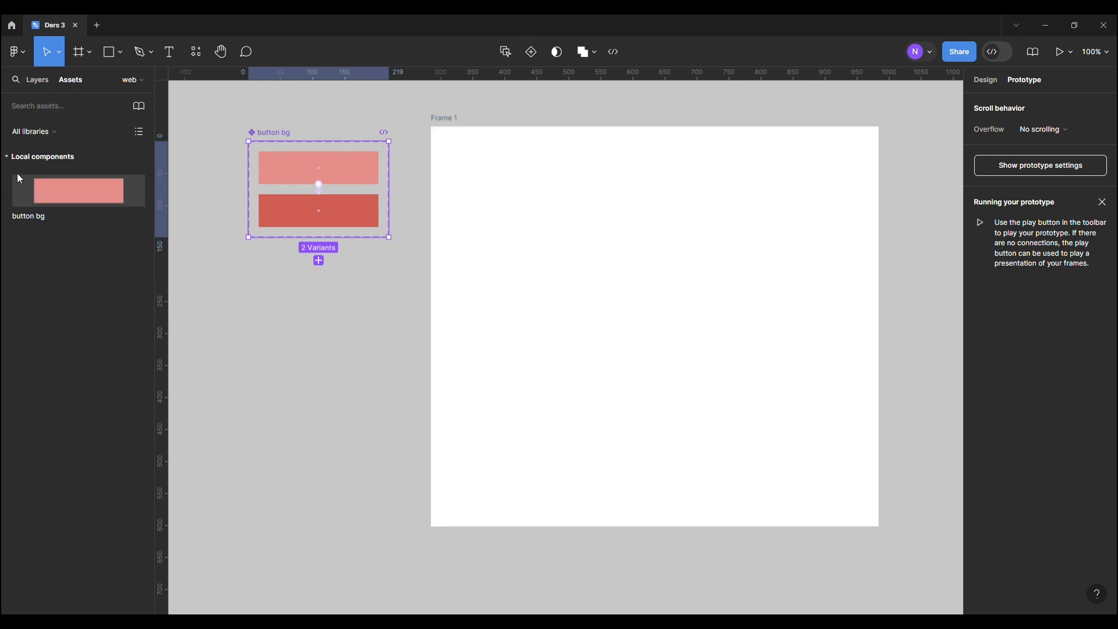
{"action": "left_click_drag", "start_coordinate": [18, 175], "coordinate": [608, 227]}
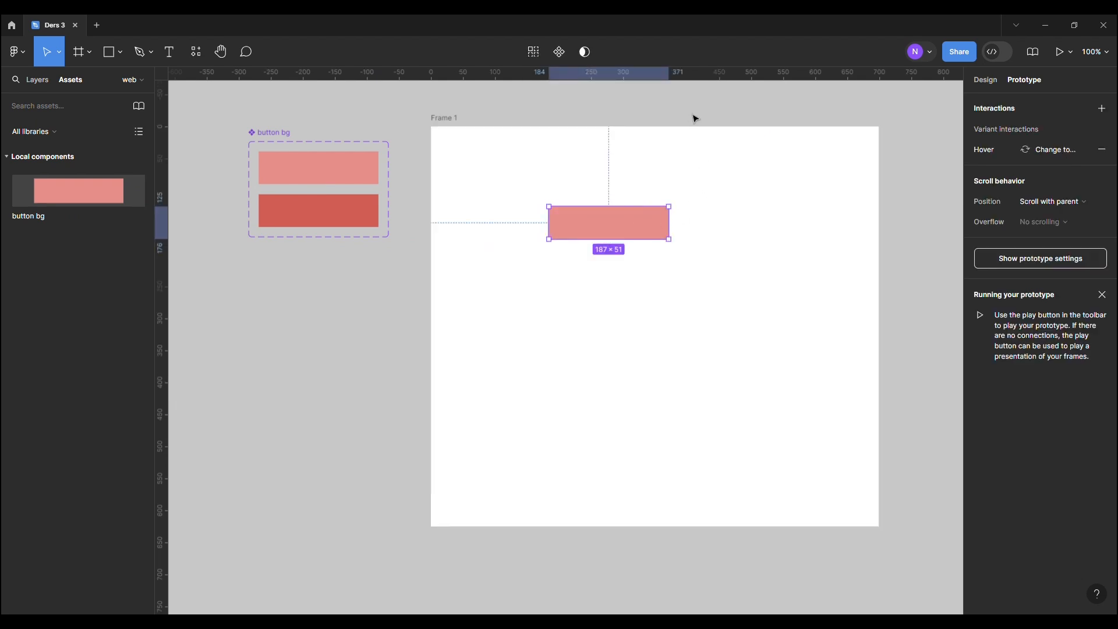
Step: Present Frame 1 as a prototype to test the button's hover effect, and close the presentation
{"action": "left_click", "coordinate": [449, 119]}
{"action": "left_click", "coordinate": [1073, 56]}
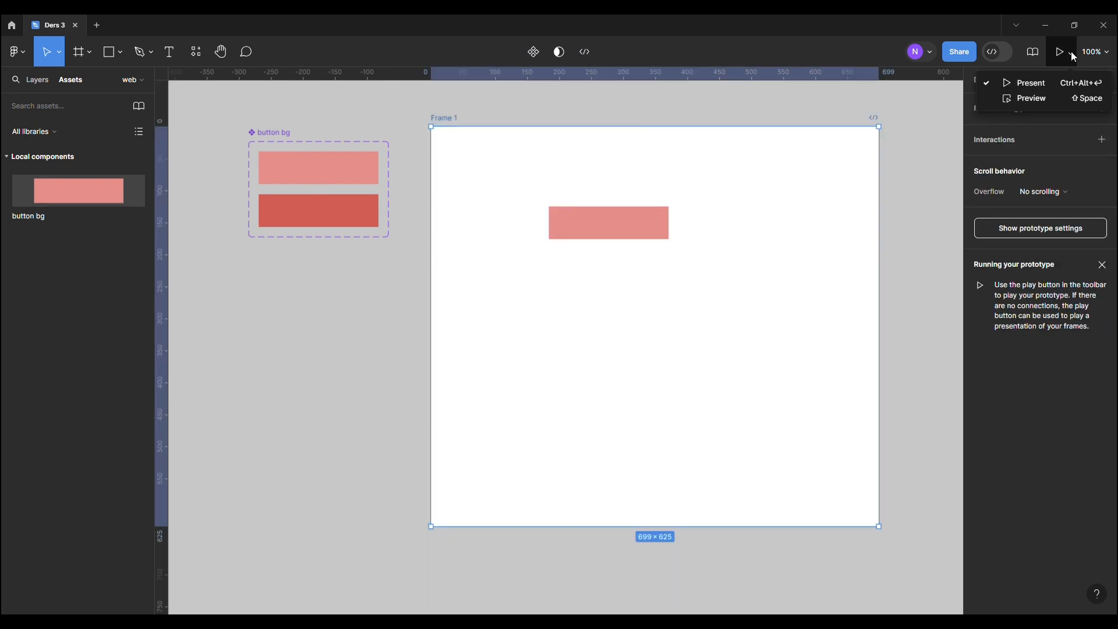
{"action": "left_click", "coordinate": [1036, 86]}
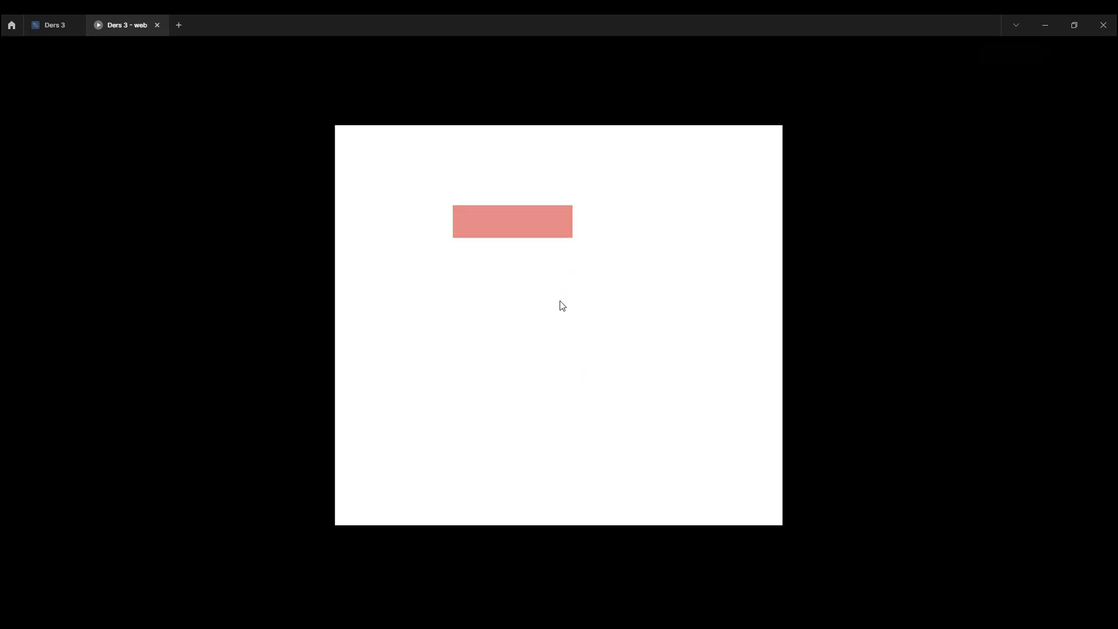
{"action": "left_click", "coordinate": [156, 26]}
Step: Delete Frame 1 with its button instance and cut the button bg component set from the web page
{"action": "left_click_drag", "start_coordinate": [555, 197], "coordinate": [663, 272]}
{"action": "key", "text": "Escape"}
{"action": "key", "text": "ctrl+z"}
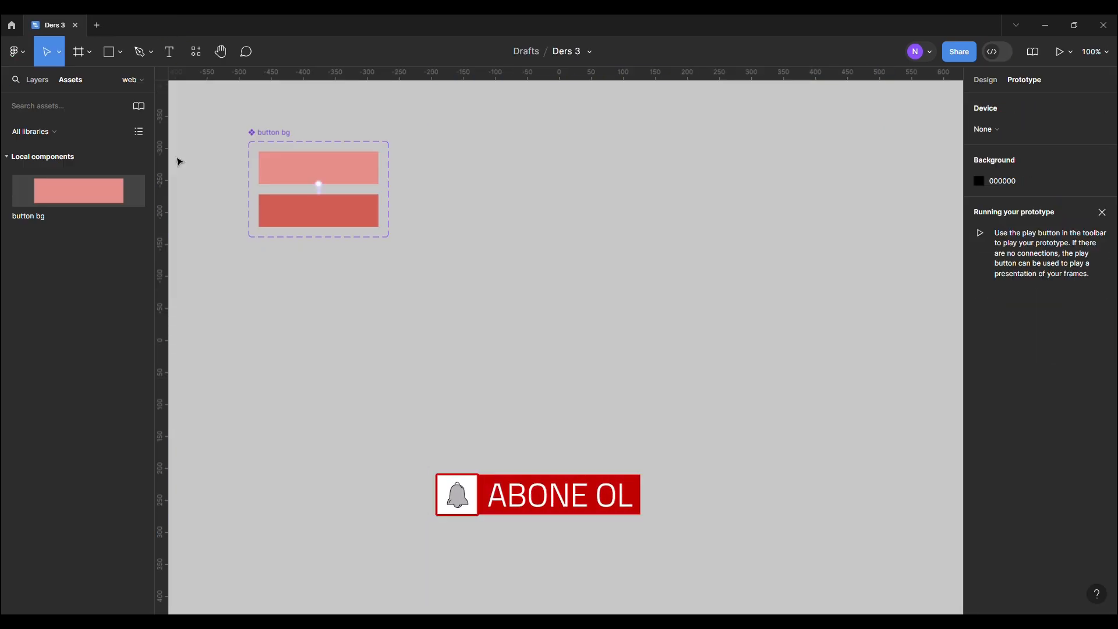
{"action": "left_click", "coordinate": [290, 134]}
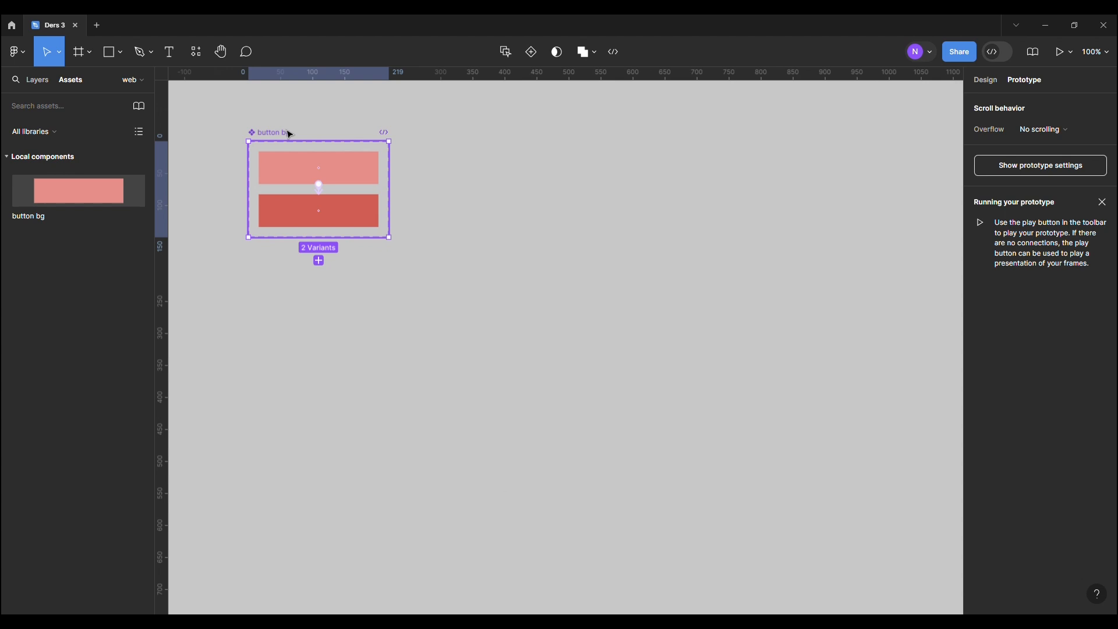
{"action": "key", "text": "Delete"}
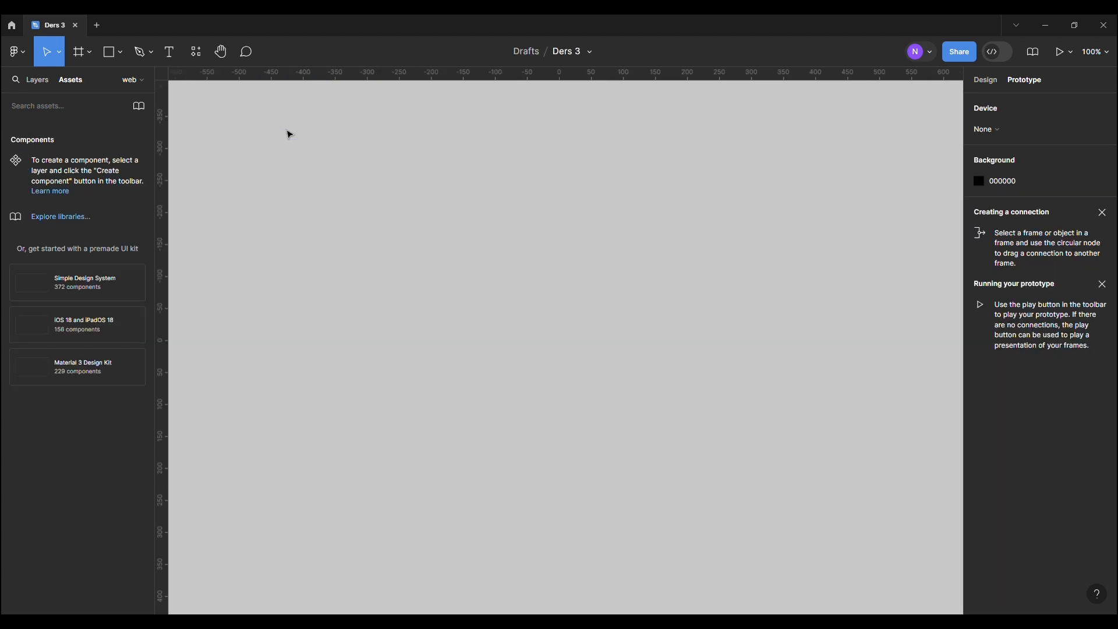
Step: Add a new page to the file and name it "Companent"
{"action": "left_click", "coordinate": [36, 80]}
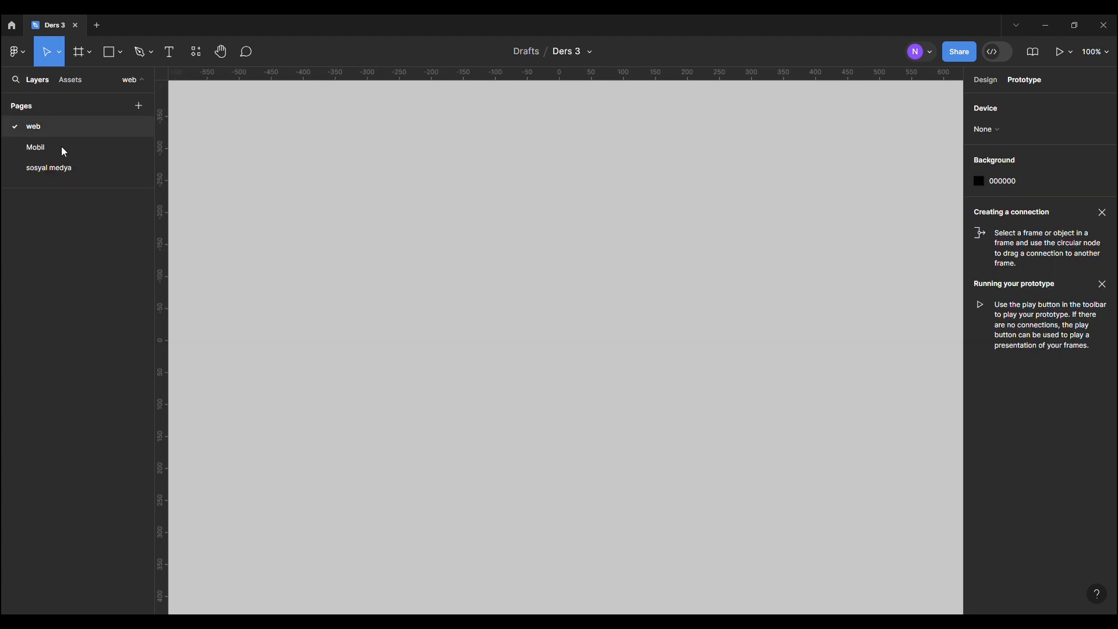
{"action": "left_click", "coordinate": [132, 84]}
{"action": "left_click", "coordinate": [131, 82]}
{"action": "left_click", "coordinate": [139, 106]}
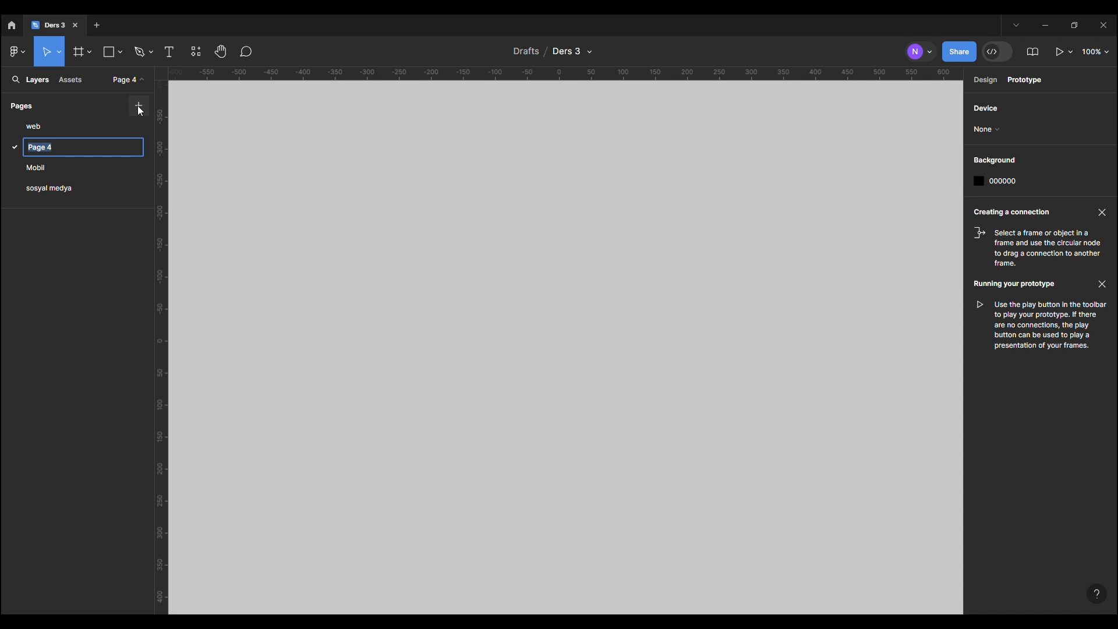
{"action": "type", "text": "Companenet"}
{"action": "key", "text": "BackSpace"}
{"action": "key", "text": "BackSpace"}
{"action": "type", "text": "t"}
{"action": "key", "text": "Return"}
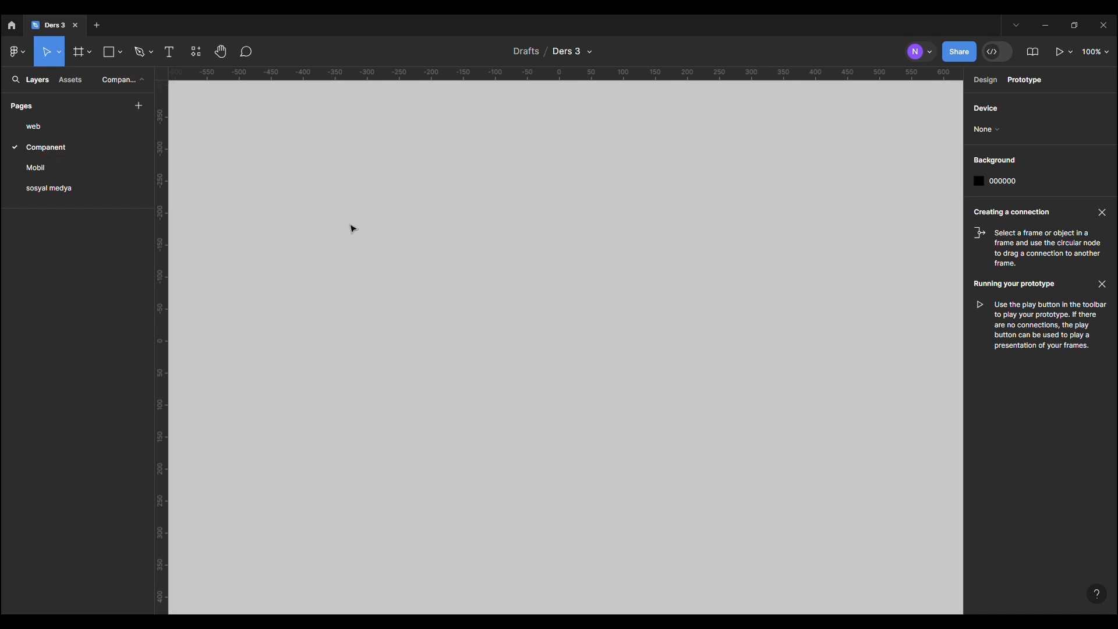
Step: Draw a wide frame about 885 × 236 on the Companent page and shift it slightly up and left
{"action": "left_click", "coordinate": [82, 54]}
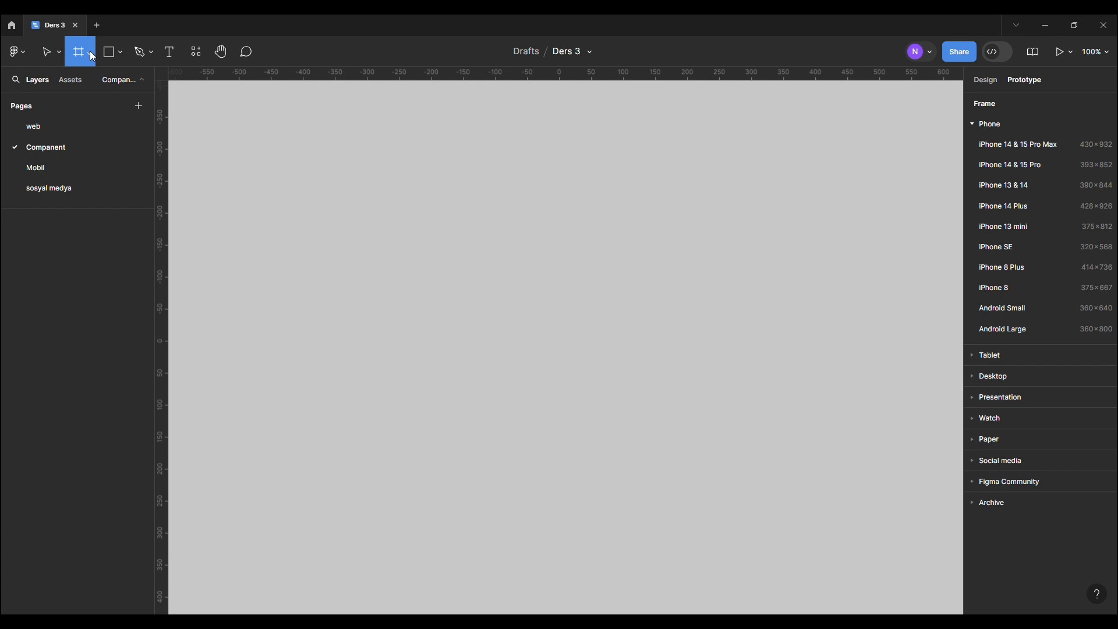
{"action": "left_click_drag", "start_coordinate": [331, 163], "coordinate": [627, 379]}
{"action": "left_click_drag", "start_coordinate": [696, 372], "coordinate": [898, 314]}
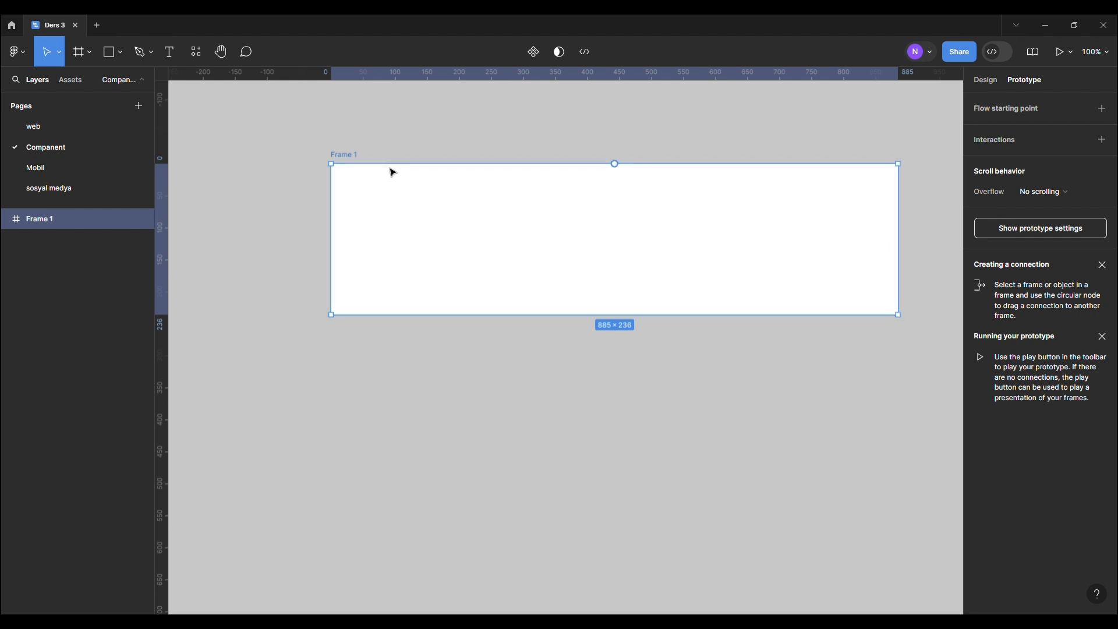
{"action": "left_click_drag", "start_coordinate": [344, 155], "coordinate": [301, 145]}
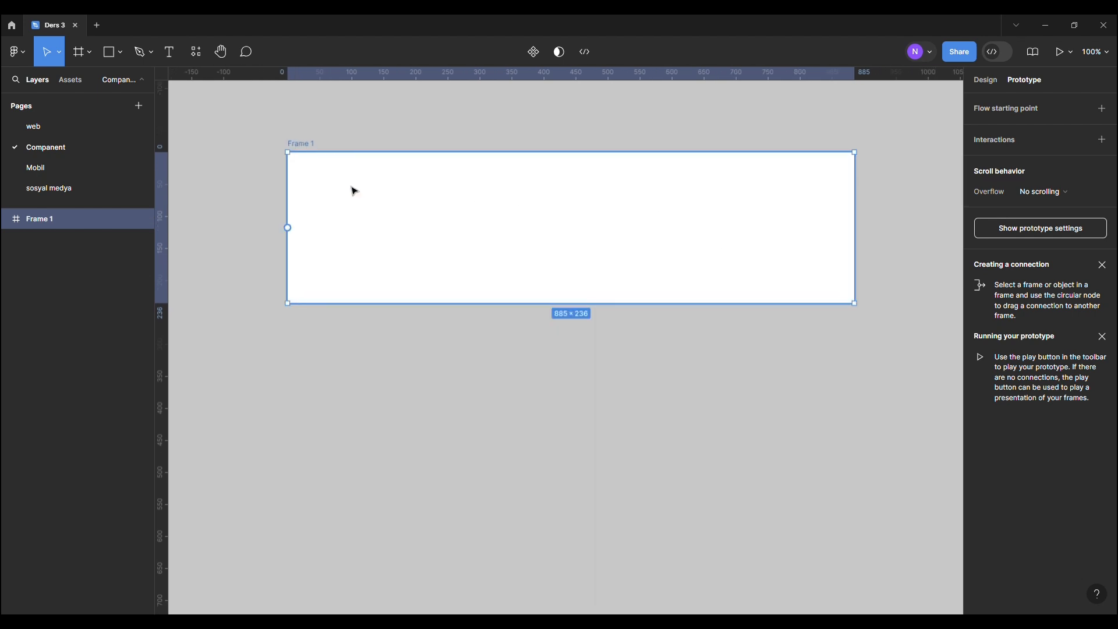
Step: Paste the button bg component set into the new frame and rename the frame as "Buttonlar"
{"action": "key", "text": "ctrl+v"}
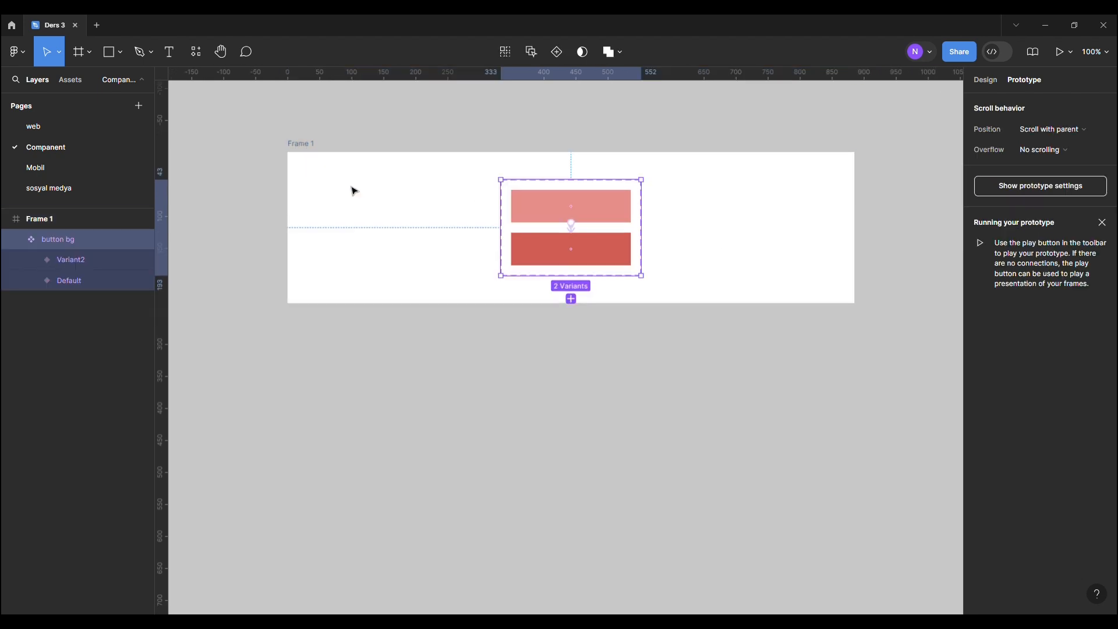
{"action": "double_click", "coordinate": [301, 143]}
{"action": "type", "text": "Buttonlar"}
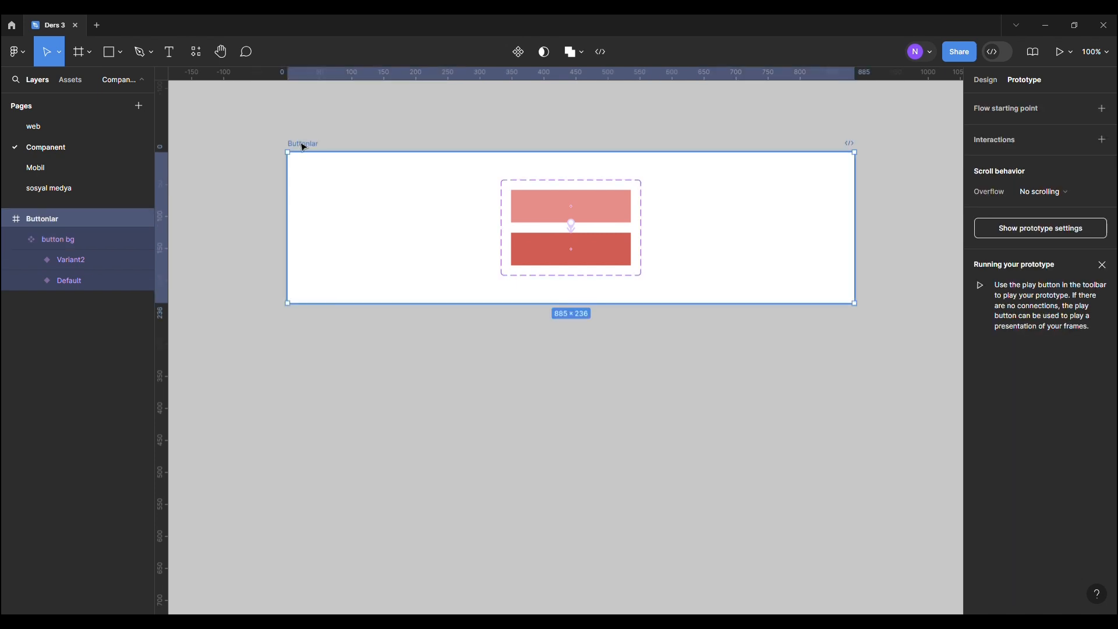
Step: Move the button bg component set to the left side of the Buttonlar frame, at about X 67
{"action": "left_click", "coordinate": [327, 221]}
{"action": "left_click_drag", "start_coordinate": [309, 151], "coordinate": [302, 141]}
{"action": "left_click", "coordinate": [616, 212]}
{"action": "left_click_drag", "start_coordinate": [616, 212], "coordinate": [430, 207]}
Step: Resize the Buttonlar frame to about 844 × 256
{"action": "left_click", "coordinate": [300, 137]}
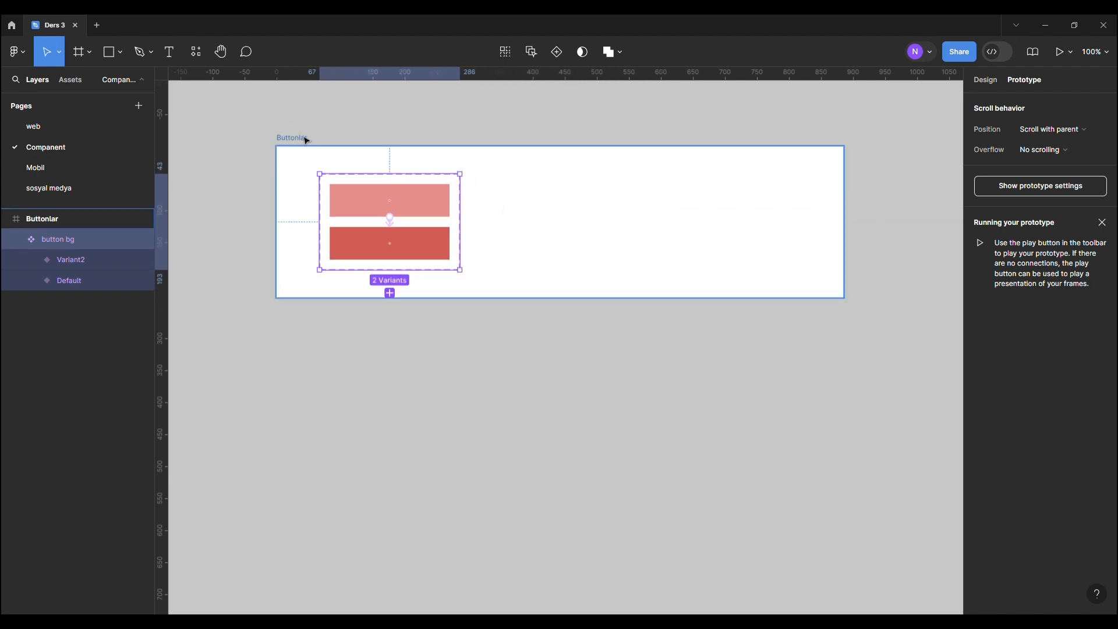
{"action": "left_click_drag", "start_coordinate": [559, 298], "coordinate": [560, 449]}
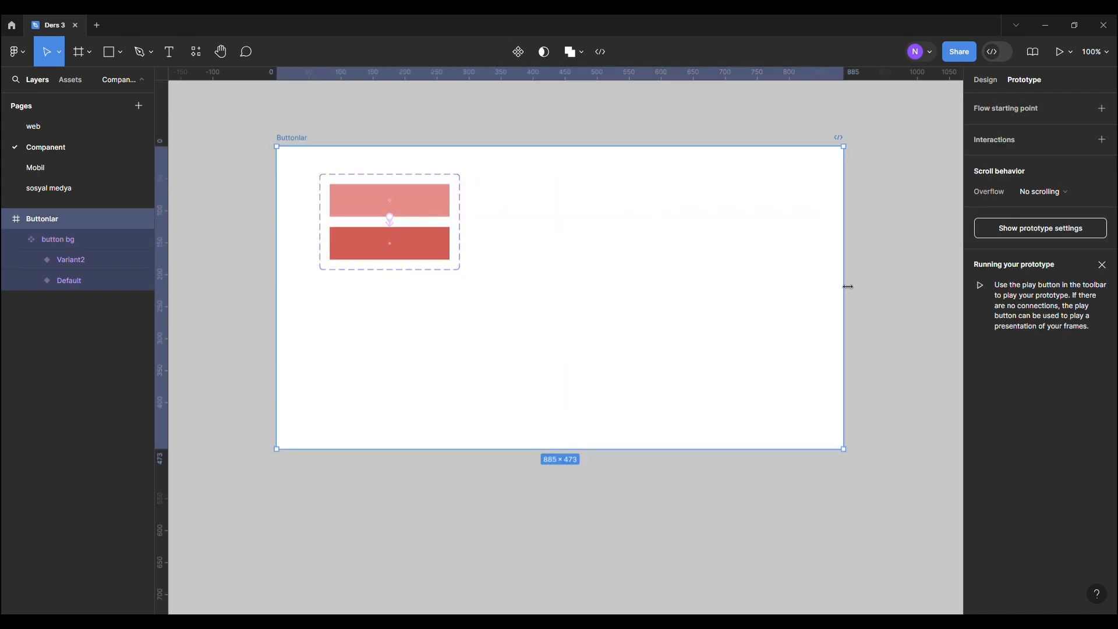
{"action": "left_click_drag", "start_coordinate": [843, 286], "coordinate": [817, 264]}
{"action": "key", "text": "ctrl+z"}
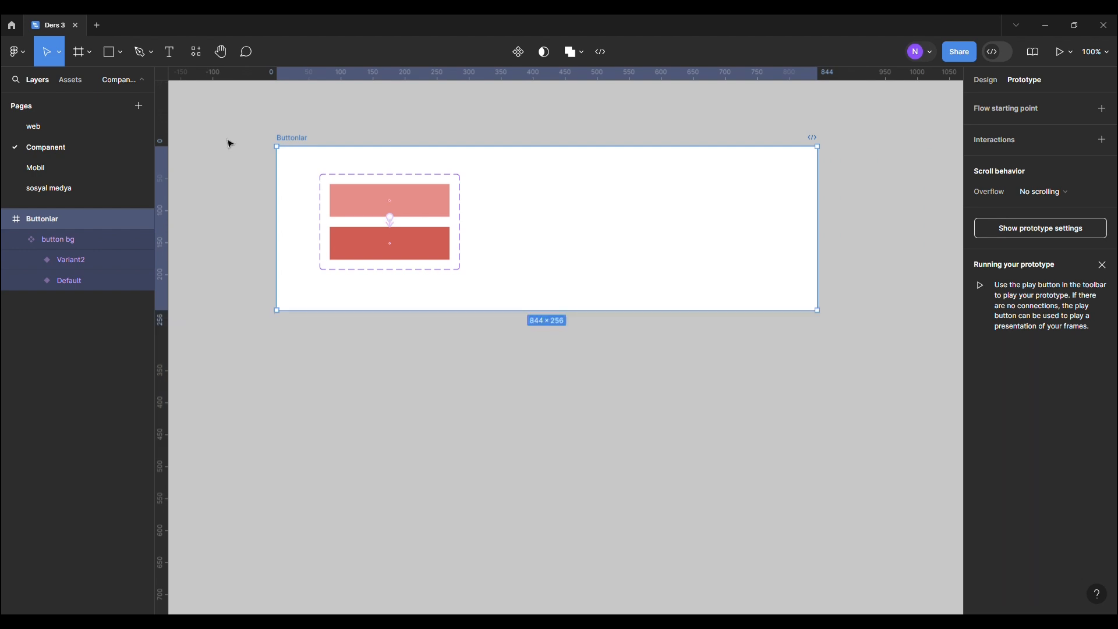
{"action": "left_click", "coordinate": [229, 142]}
Step: Return to the web page and draw a rectangle about 751 × 524 on the empty canvas
{"action": "left_click", "coordinate": [81, 133]}
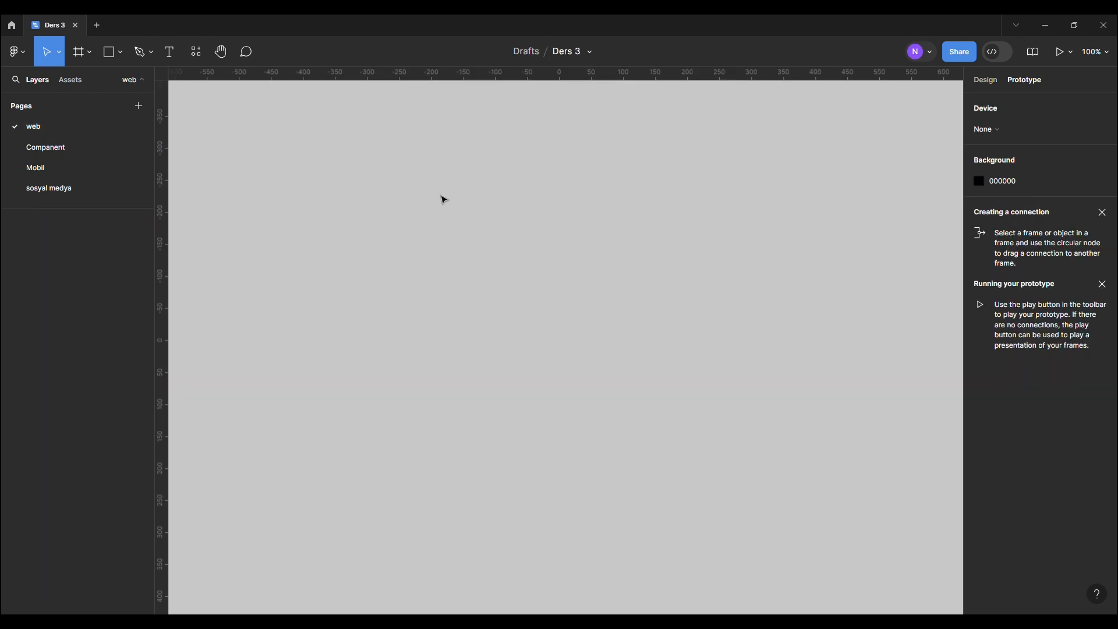
{"action": "left_click", "coordinate": [109, 55]}
{"action": "left_click_drag", "start_coordinate": [381, 141], "coordinate": [862, 477]}
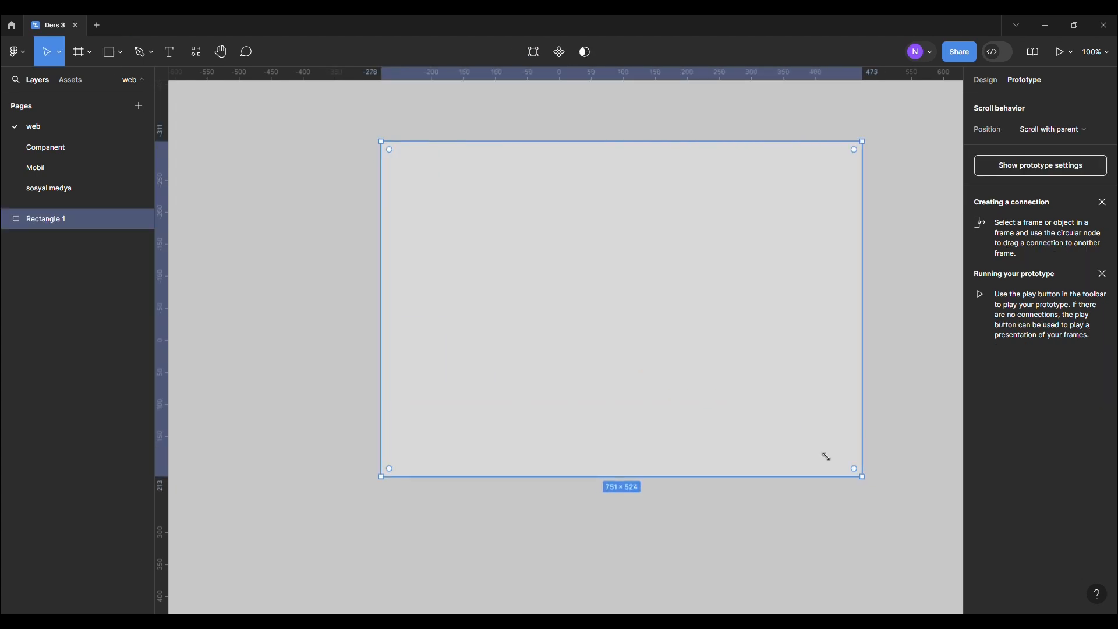
Step: Place an instance of button bg from the Buttonlar group of local components on the upper part of the rectangle
{"action": "left_click", "coordinate": [65, 81]}
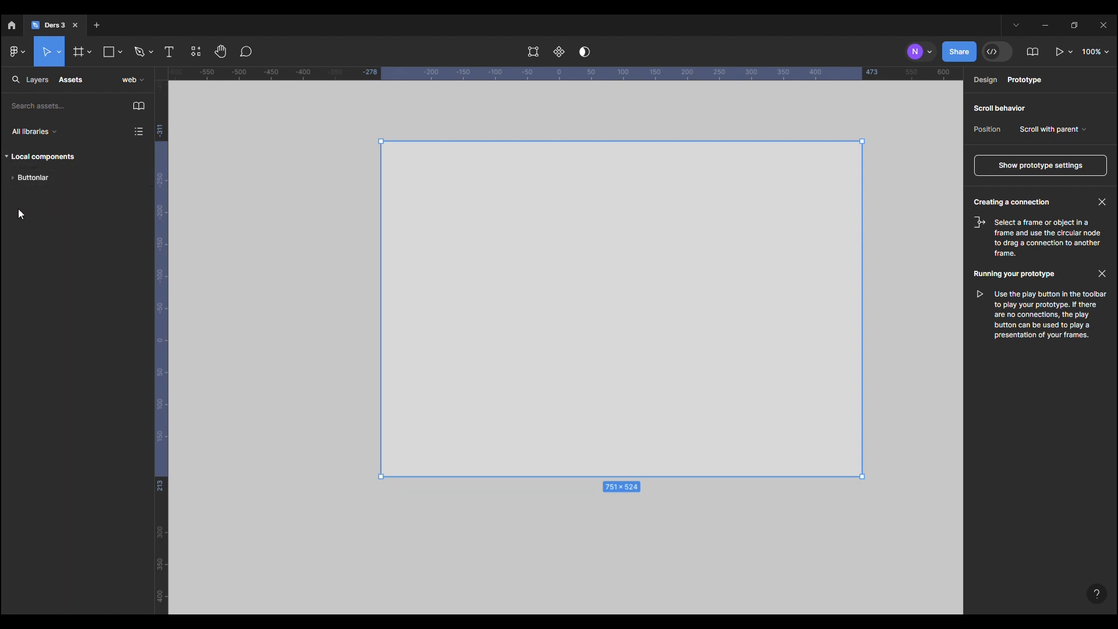
{"action": "left_click", "coordinate": [13, 177]}
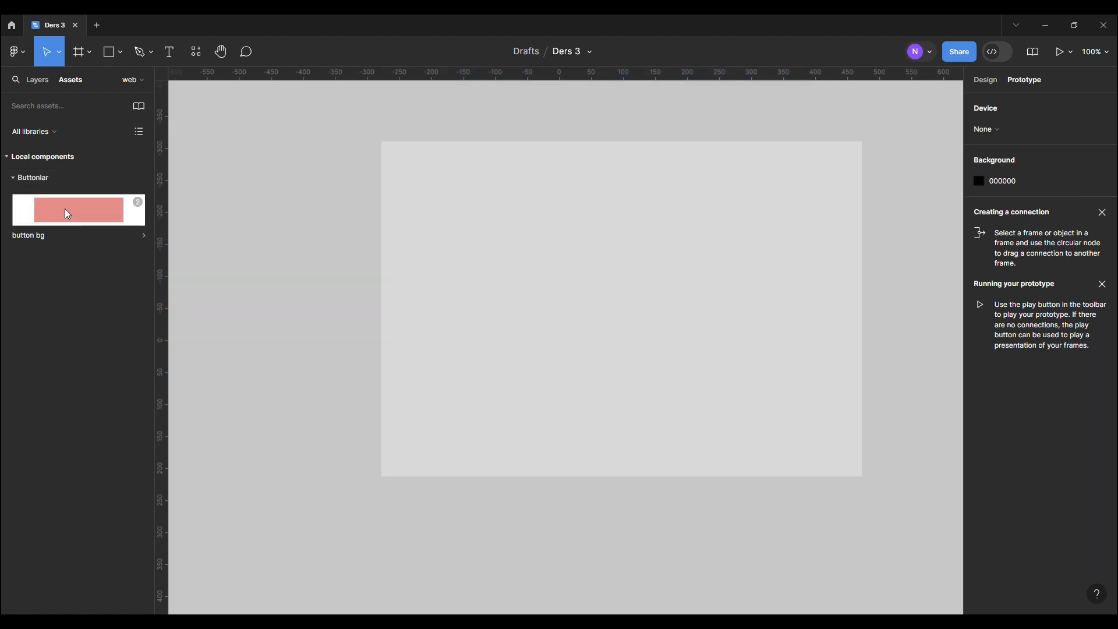
{"action": "left_click_drag", "start_coordinate": [66, 211], "coordinate": [595, 227]}
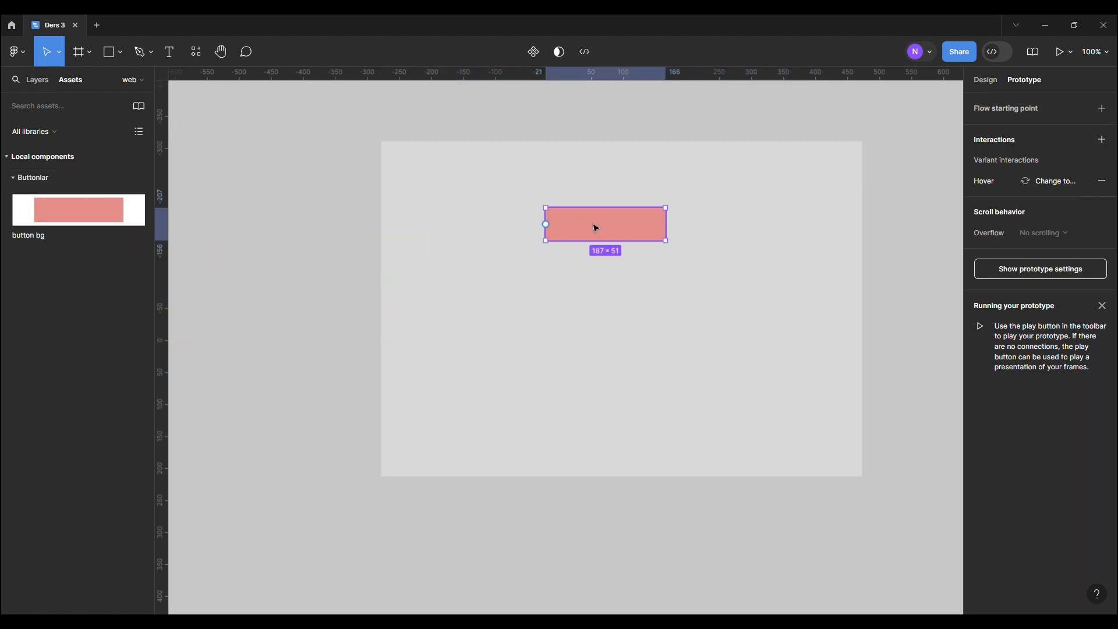
Step: Move the button bg instance slightly down and right on the rectangle, to about X -12, Y -185
{"action": "left_click", "coordinate": [907, 207]}
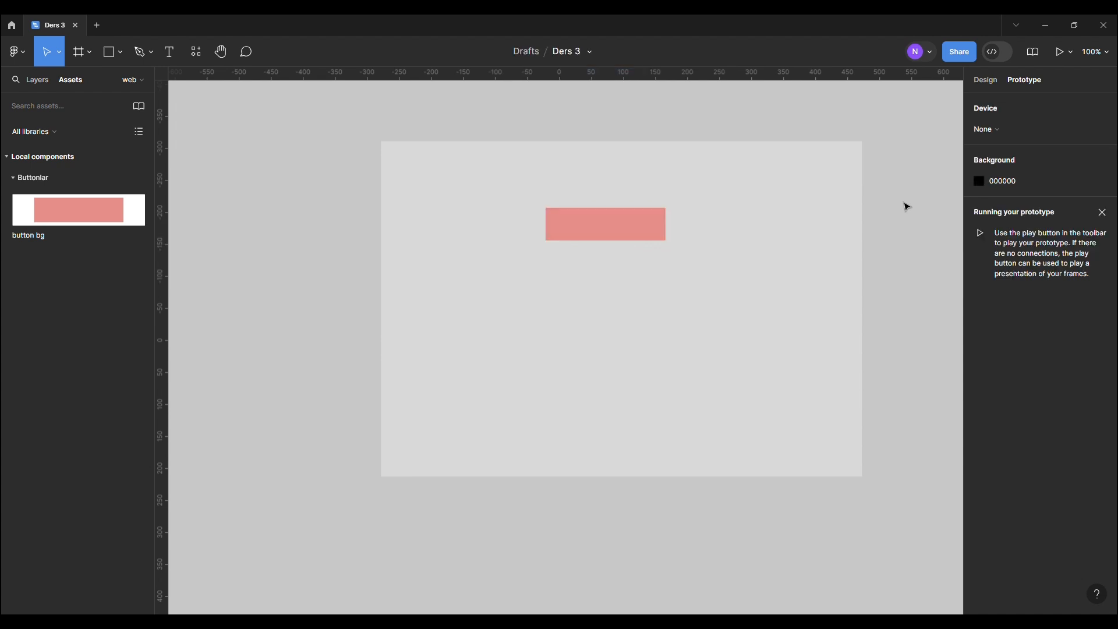
{"action": "left_click", "coordinate": [611, 232]}
{"action": "left_click_drag", "start_coordinate": [611, 232], "coordinate": [616, 247]}
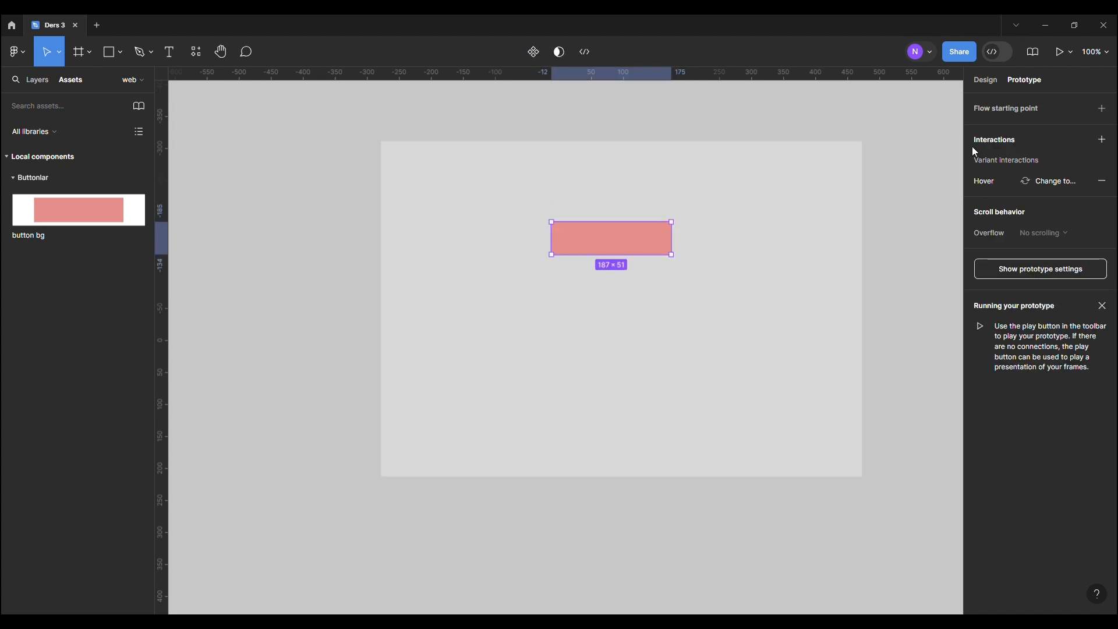
Step: Try to present the web page with its rectangle and button as a prototype
{"action": "left_click", "coordinate": [1060, 54]}
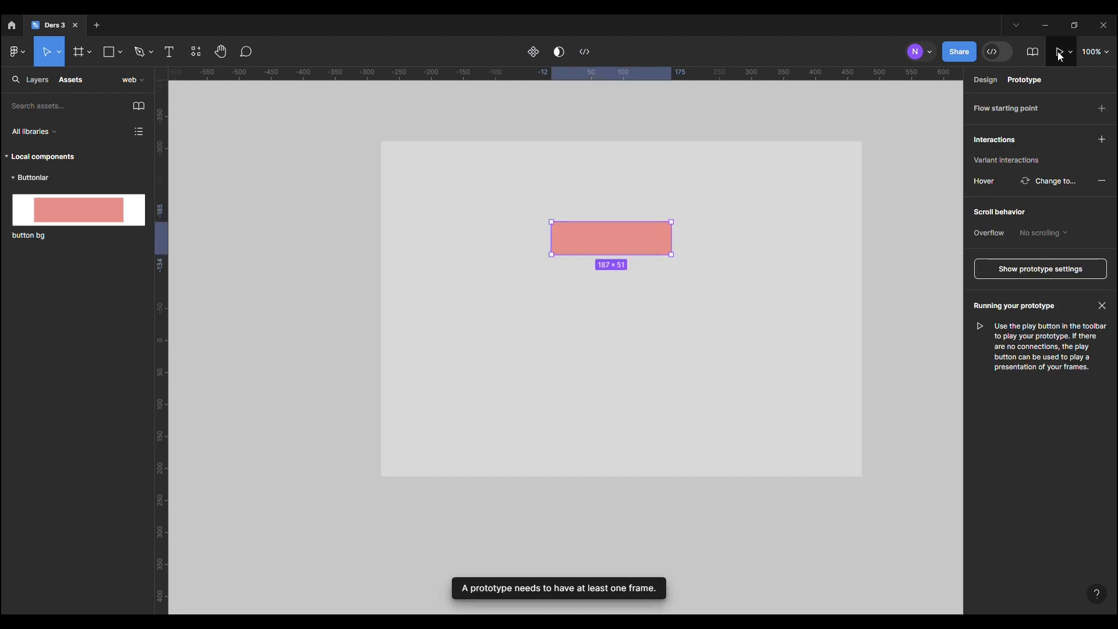
{"action": "left_click", "coordinate": [871, 147]}
{"action": "left_click_drag", "start_coordinate": [906, 120], "coordinate": [601, 280]}
{"action": "left_click", "coordinate": [906, 235]}
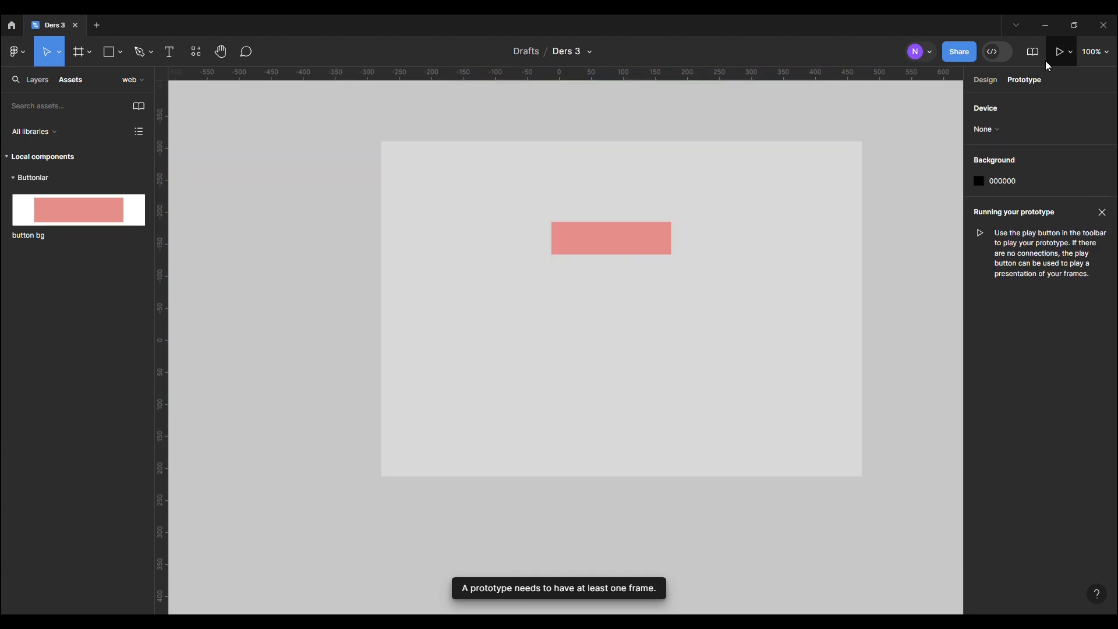
{"action": "left_click", "coordinate": [494, 196]}
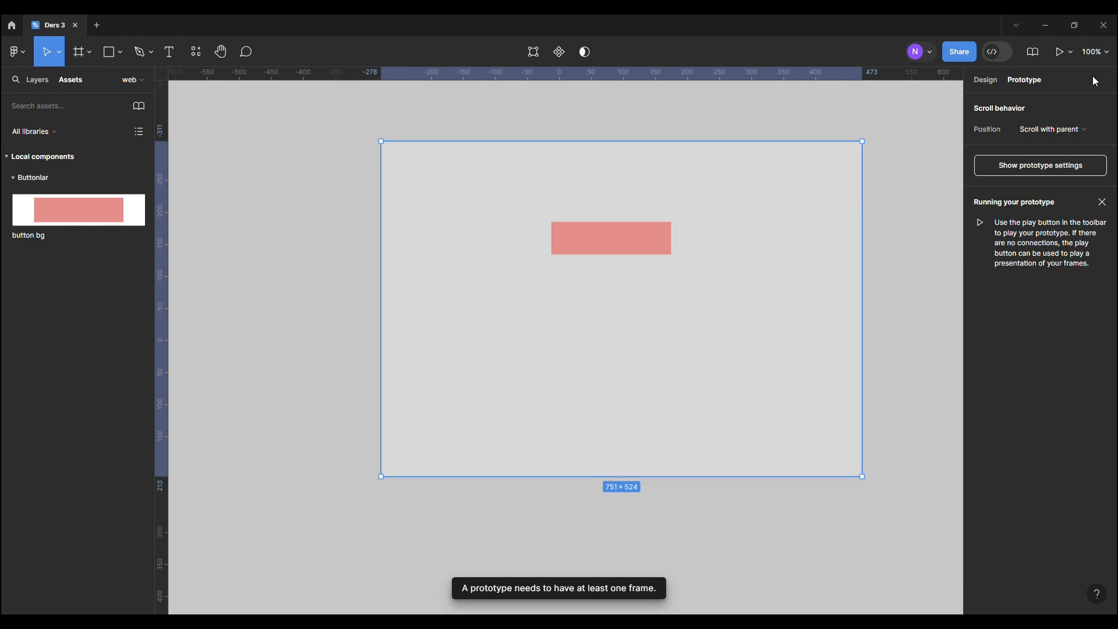
{"action": "left_click", "coordinate": [707, 120]}
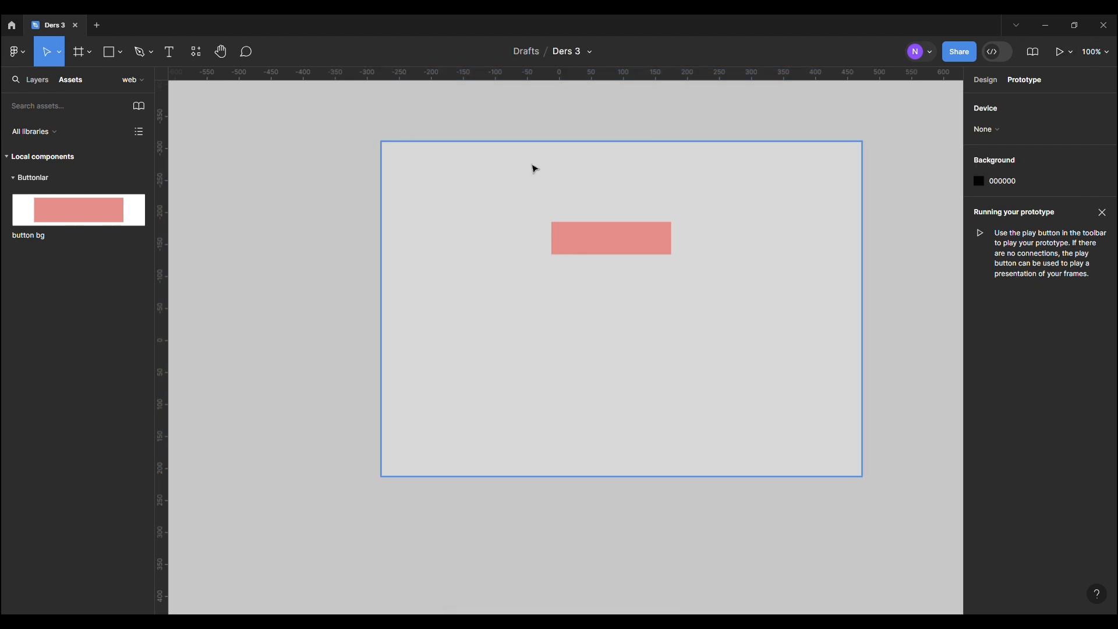
Step: Wrap the rectangle and the button on it in a frame with Frame selection
{"action": "left_click", "coordinate": [431, 199]}
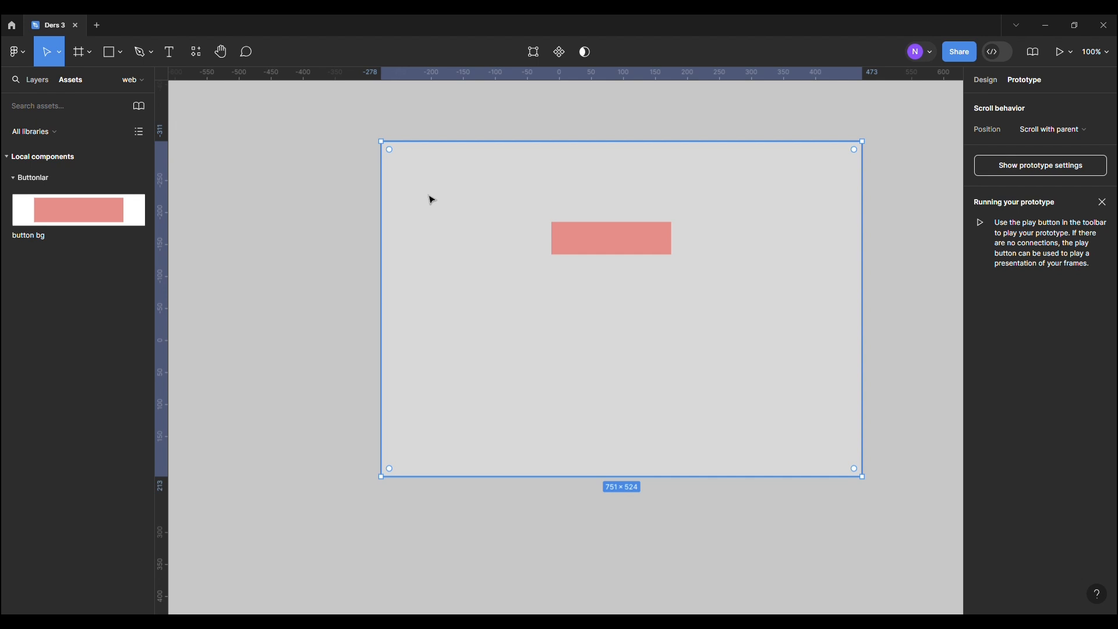
{"action": "right_click", "coordinate": [431, 200]}
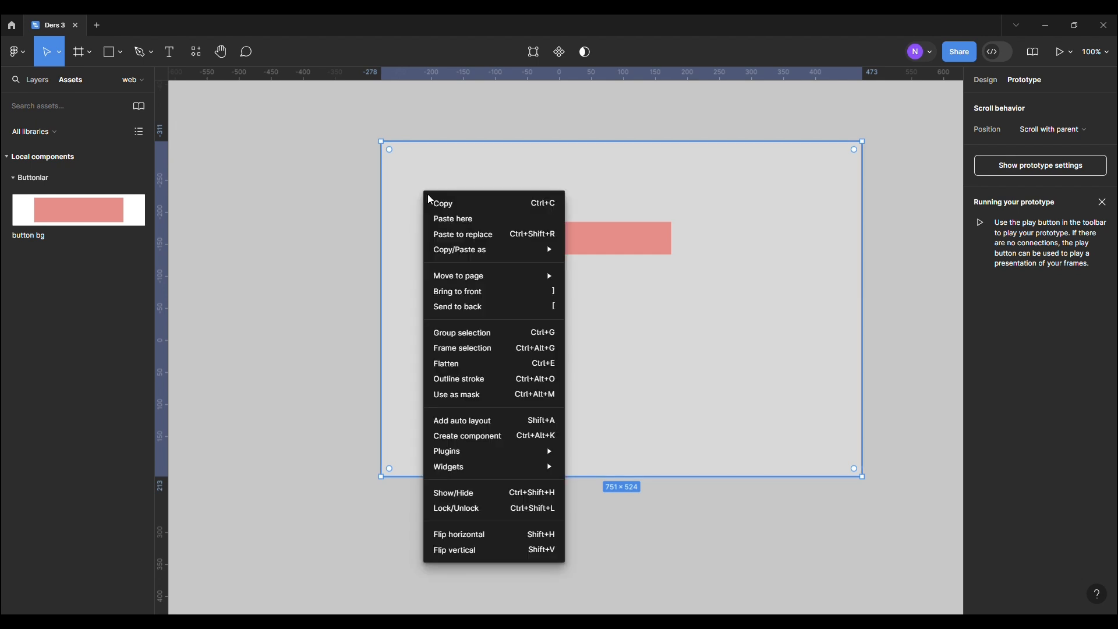
{"action": "right_click", "coordinate": [416, 167]}
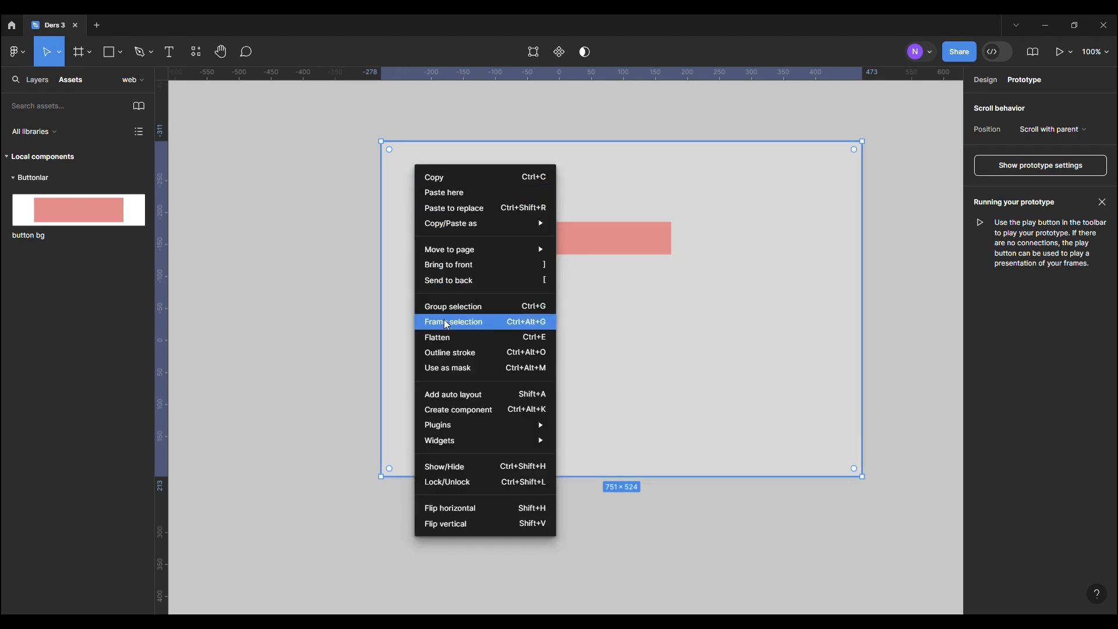
{"action": "left_click", "coordinate": [463, 321]}
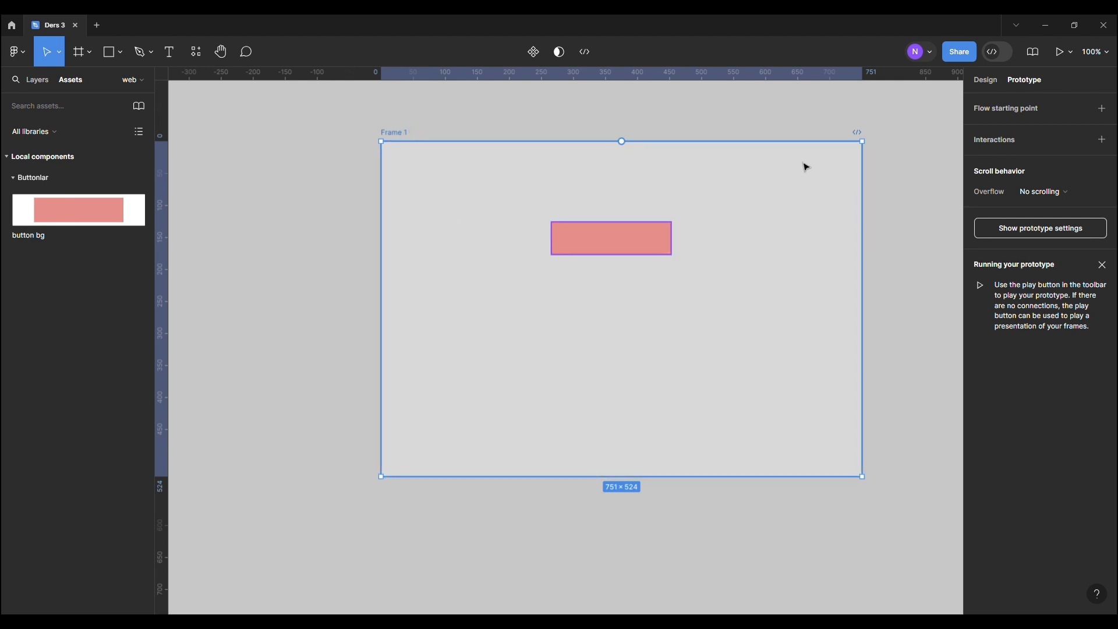
Step: Launch a prototype preview of the new frame and close it
{"action": "left_click", "coordinate": [1069, 52]}
{"action": "left_click", "coordinate": [1037, 82]}
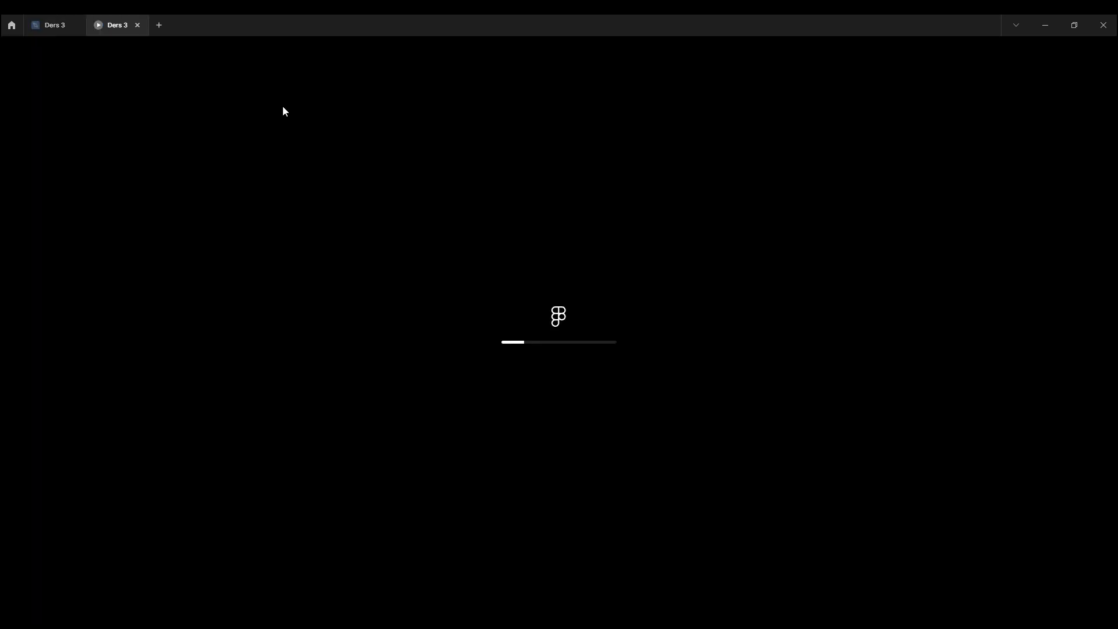
{"action": "key", "text": "ctrl+w"}
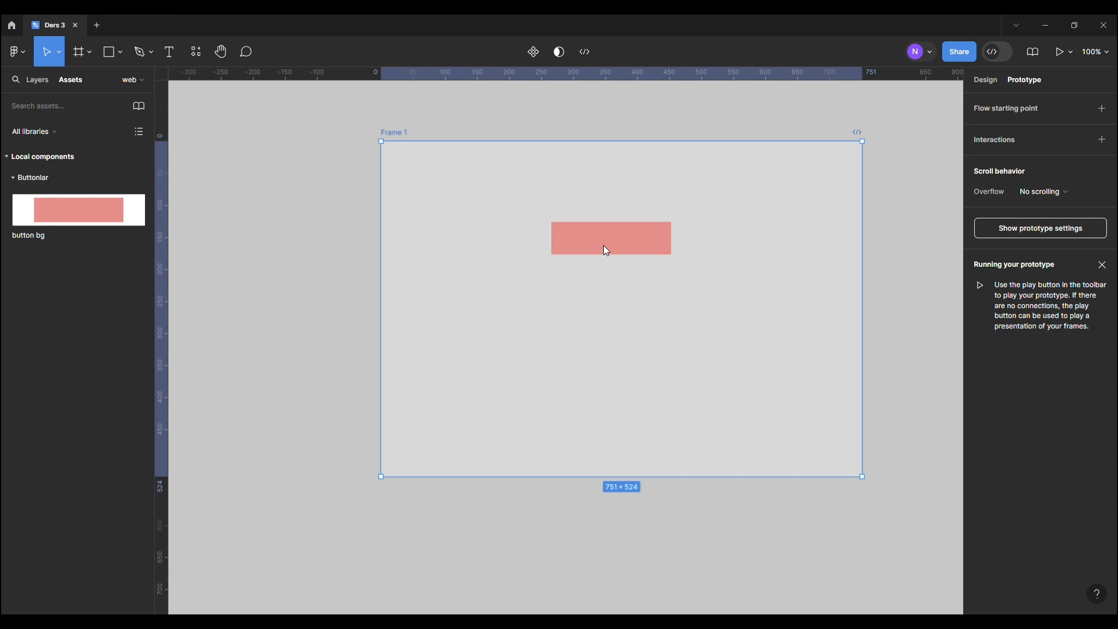
{"action": "left_click", "coordinate": [641, 247]}
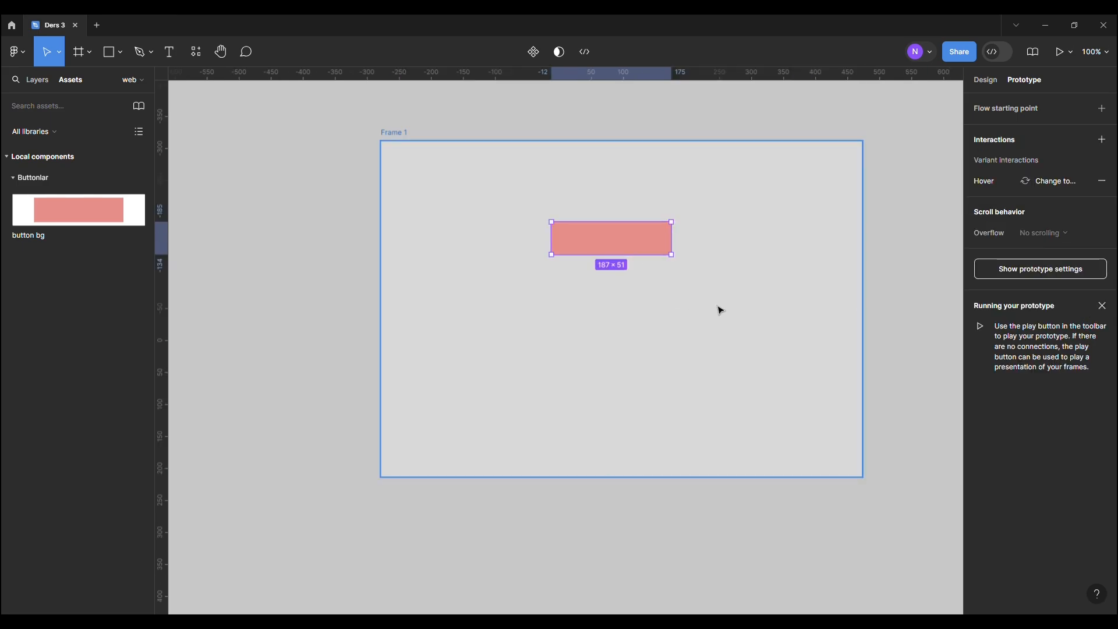
{"action": "key", "text": "Delete"}
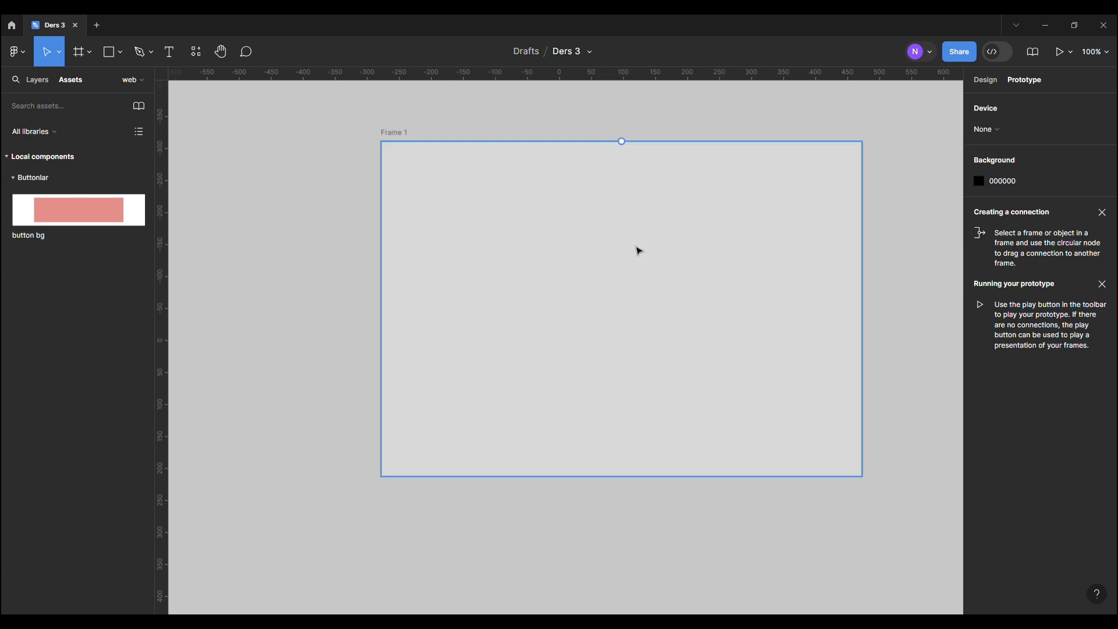
{"action": "left_click", "coordinate": [398, 134]}
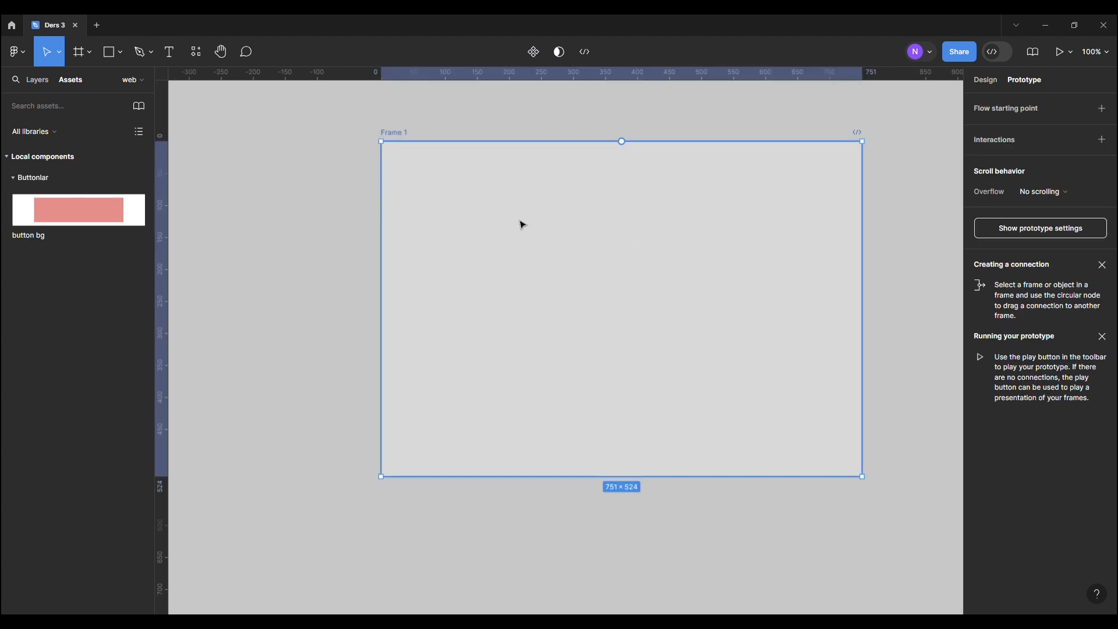
{"action": "key", "text": "ctrl+z"}
Step: Present Frame 1 as a prototype, check the button's hover effect and close the preview
{"action": "left_click", "coordinate": [386, 132]}
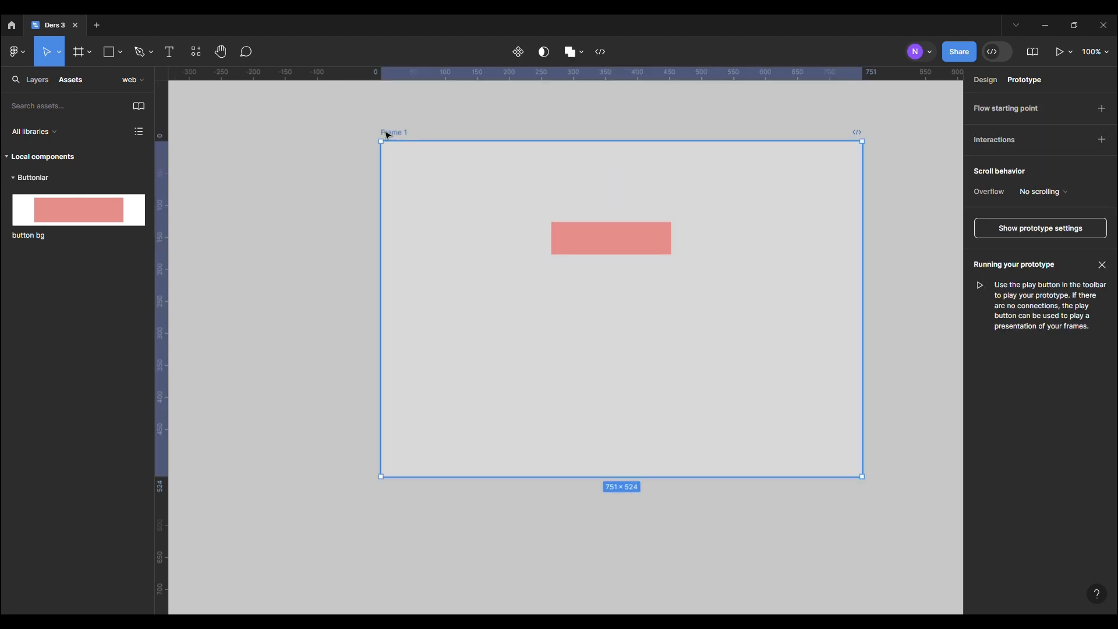
{"action": "left_click", "coordinate": [1062, 54]}
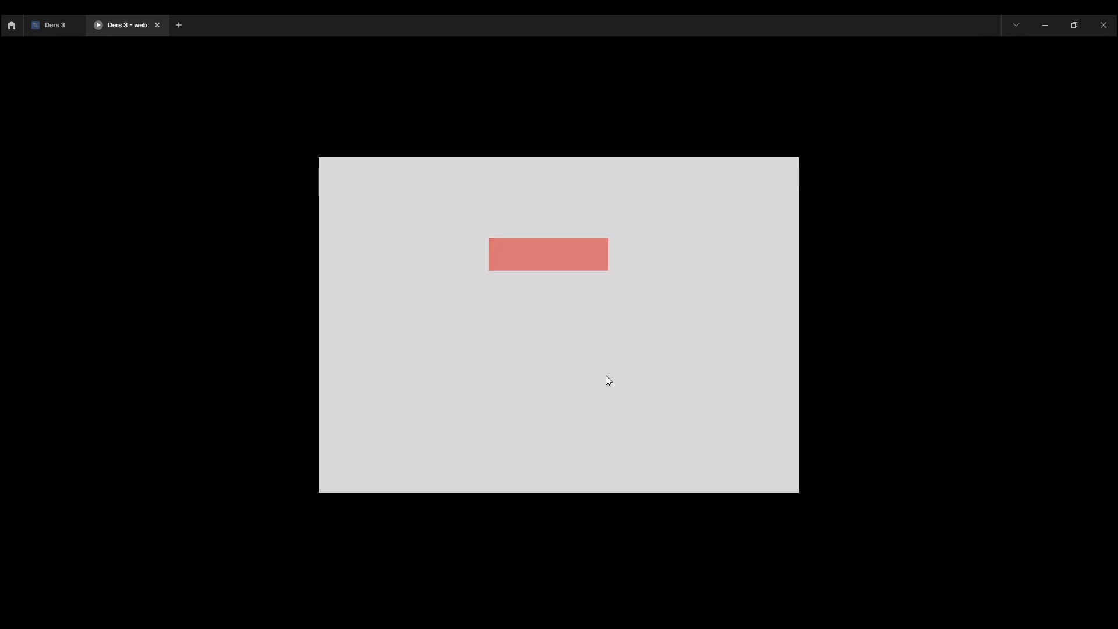
{"action": "left_click", "coordinate": [157, 25]}
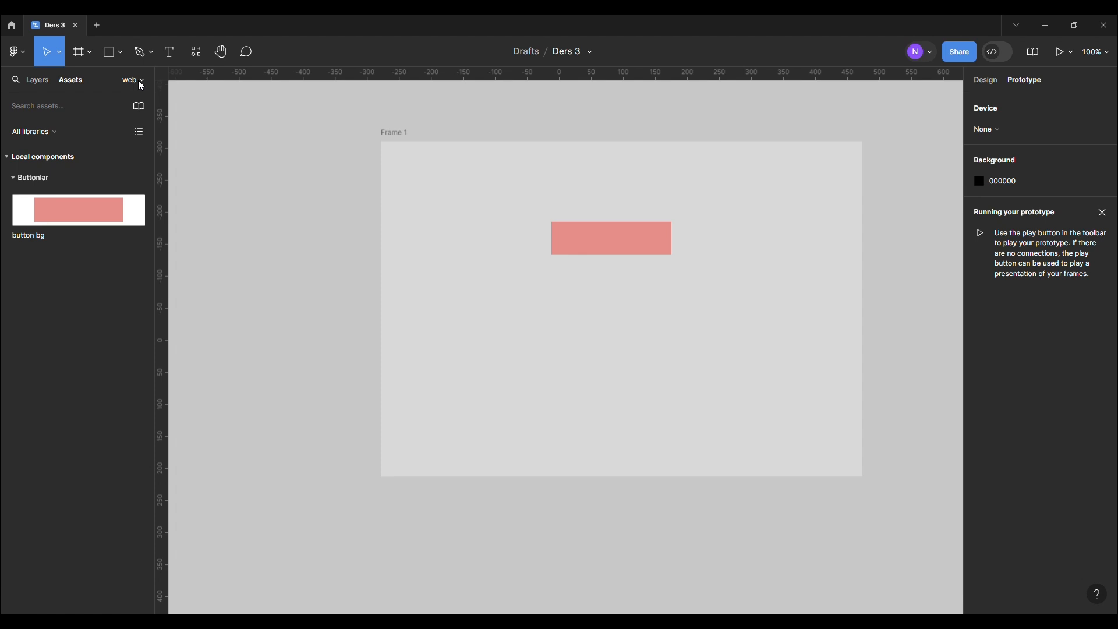
Step: Rename Frame 1 as web anasayfa and move it toward the left of the canvas
{"action": "left_click", "coordinate": [35, 82]}
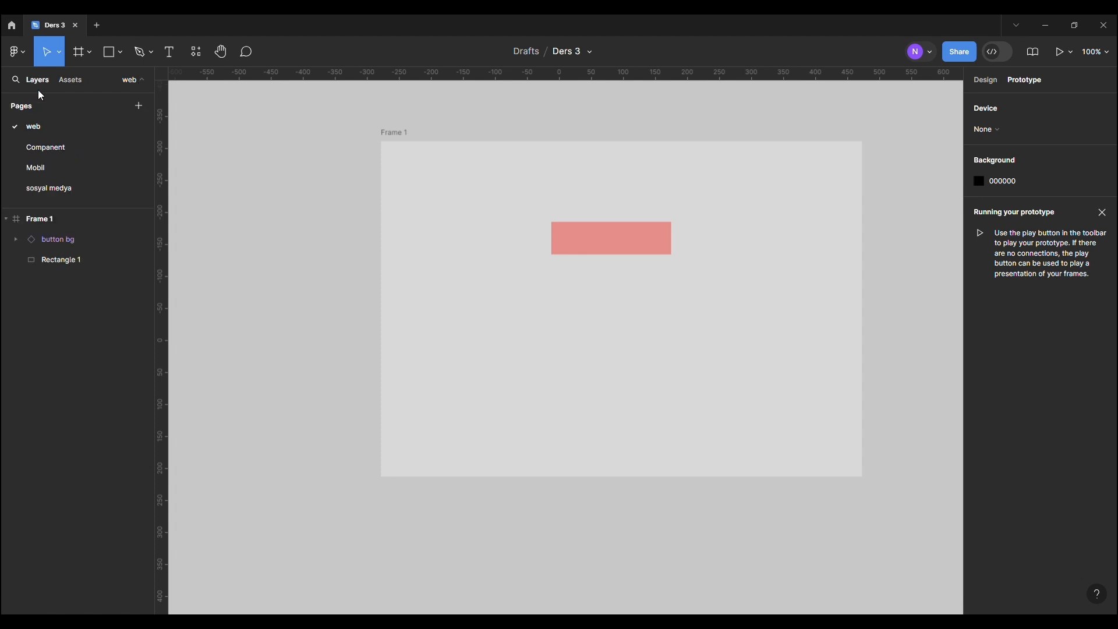
{"action": "left_click", "coordinate": [7, 219]}
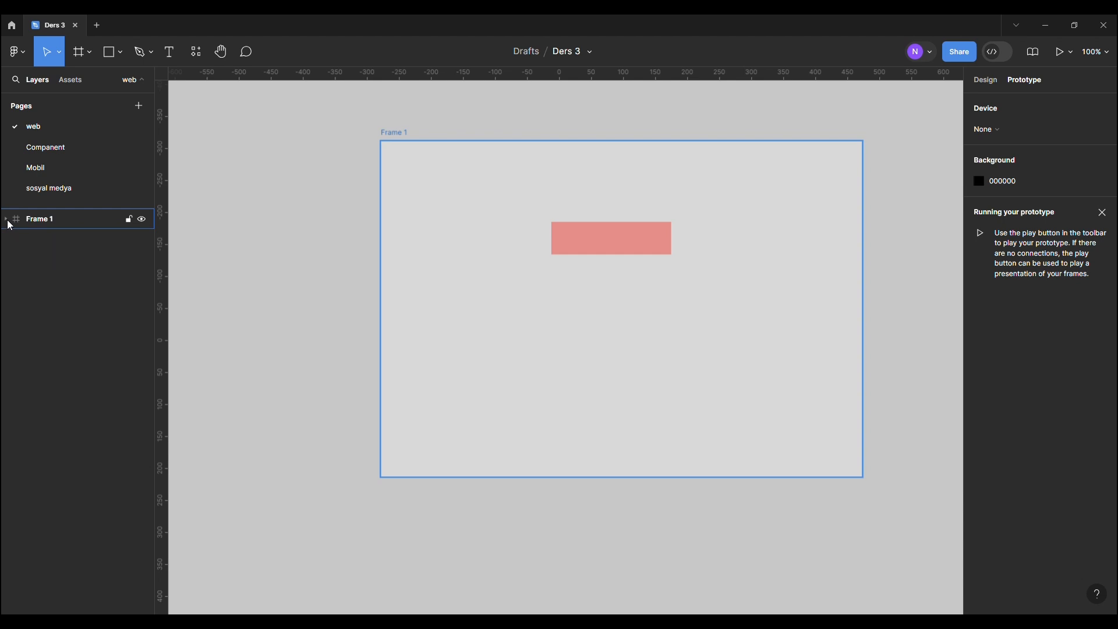
{"action": "left_click", "coordinate": [48, 226]}
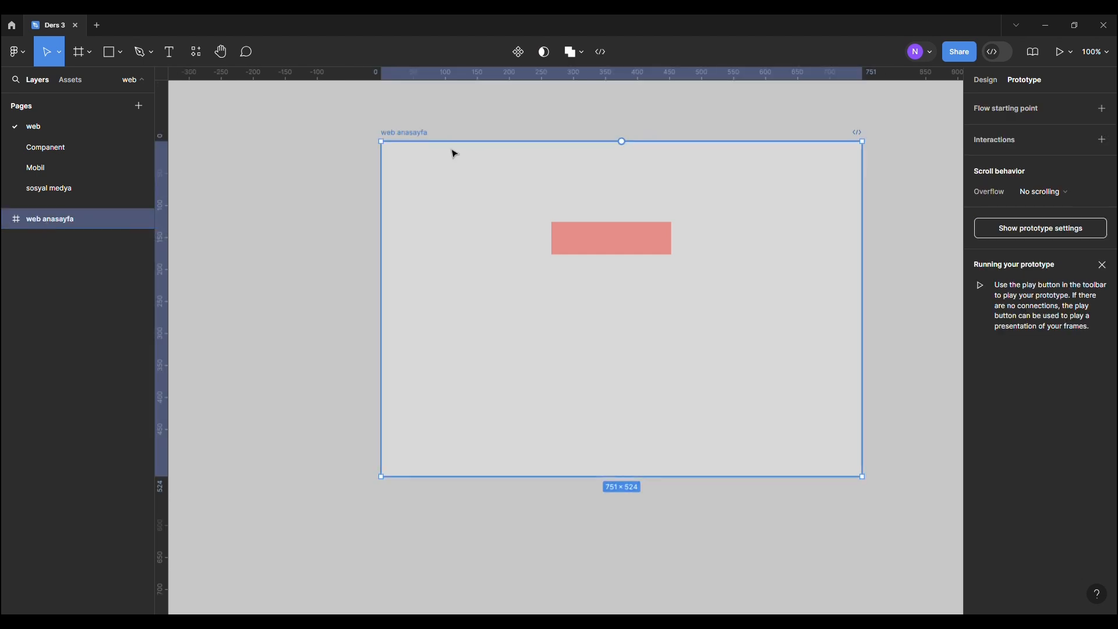
{"action": "left_click_drag", "start_coordinate": [422, 138], "coordinate": [282, 150]}
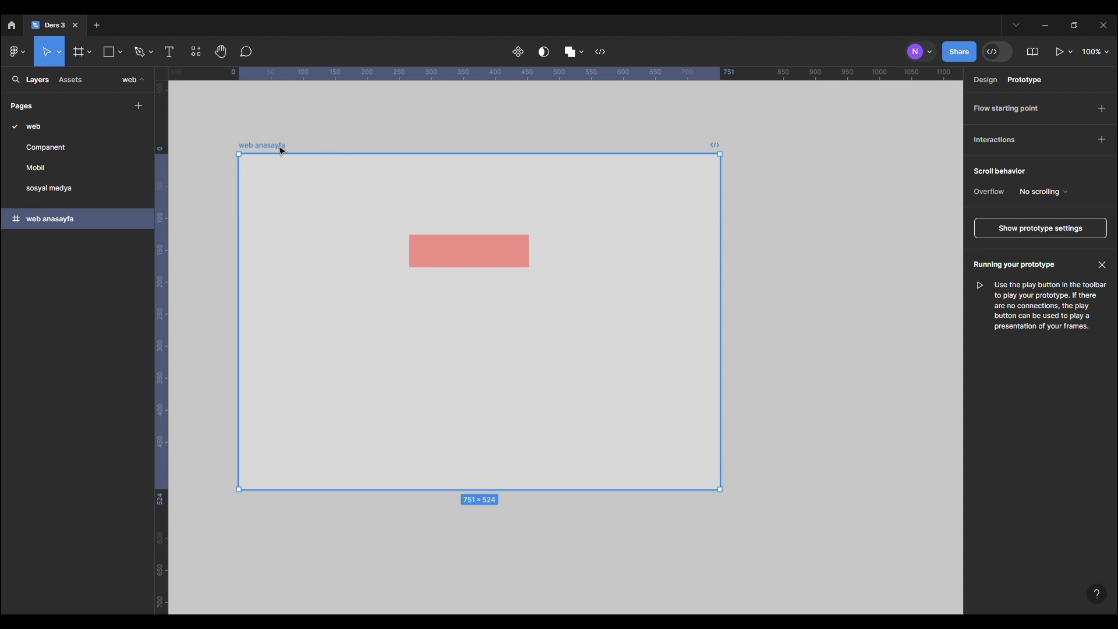
Step: Duplicate the web anasayfa frame beside the original and rename the copy web kurumsal
{"action": "key", "text": "ctrl+d"}
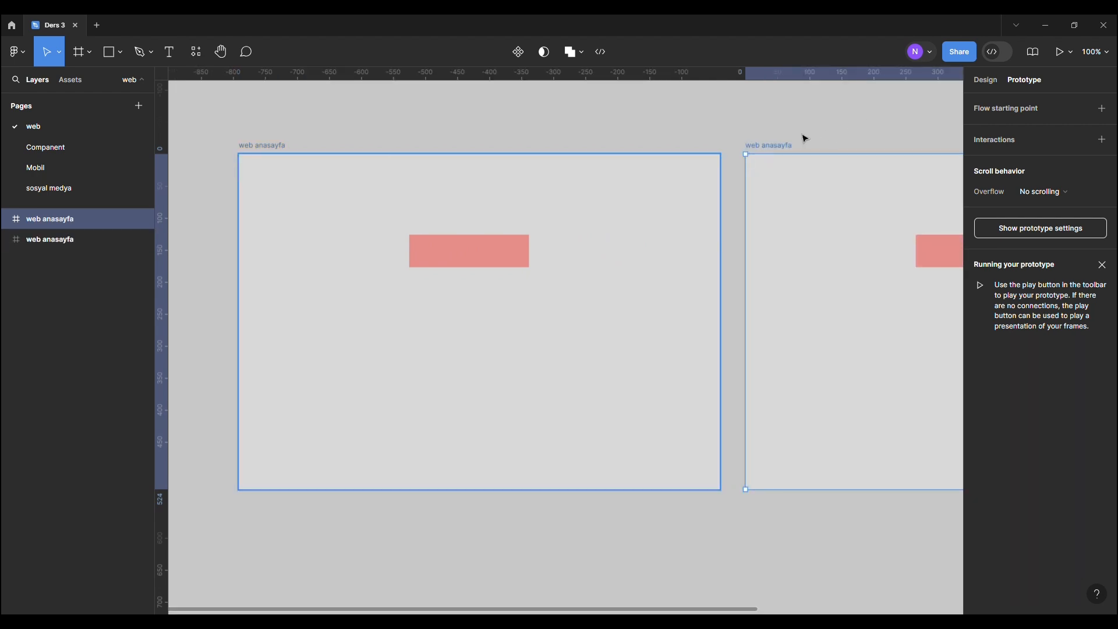
{"action": "double_click", "coordinate": [768, 146]}
{"action": "type", "text": "kurumsal"}
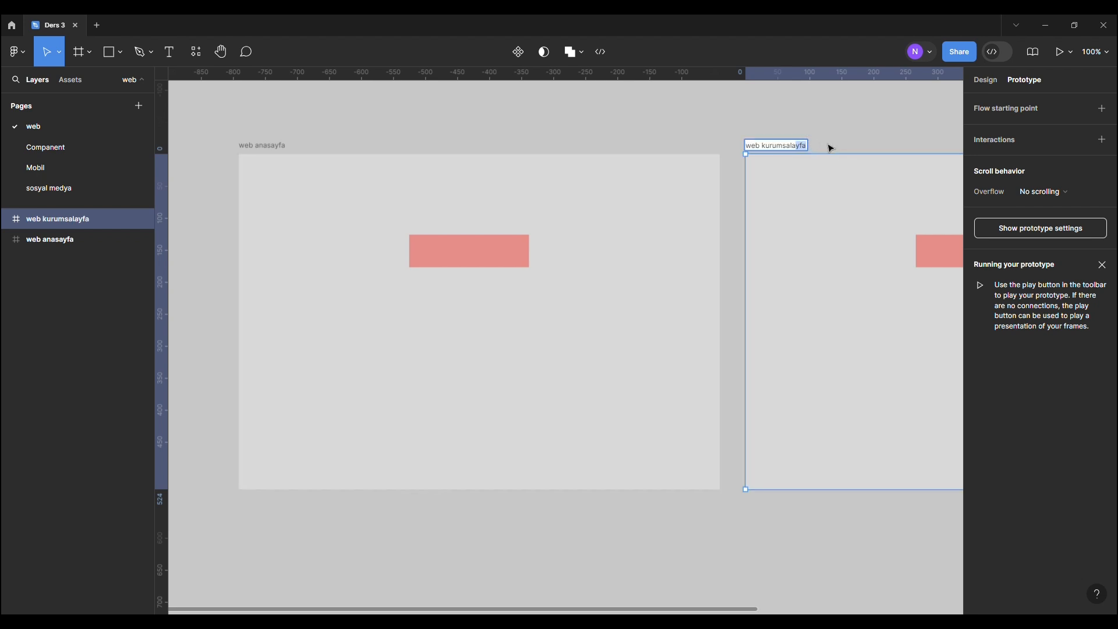
{"action": "key", "text": "Delete"}
{"action": "key", "text": "Delete"}
{"action": "key", "text": "Delete"}
{"action": "key", "text": "Delete"}
{"action": "left_click", "coordinate": [851, 145]}
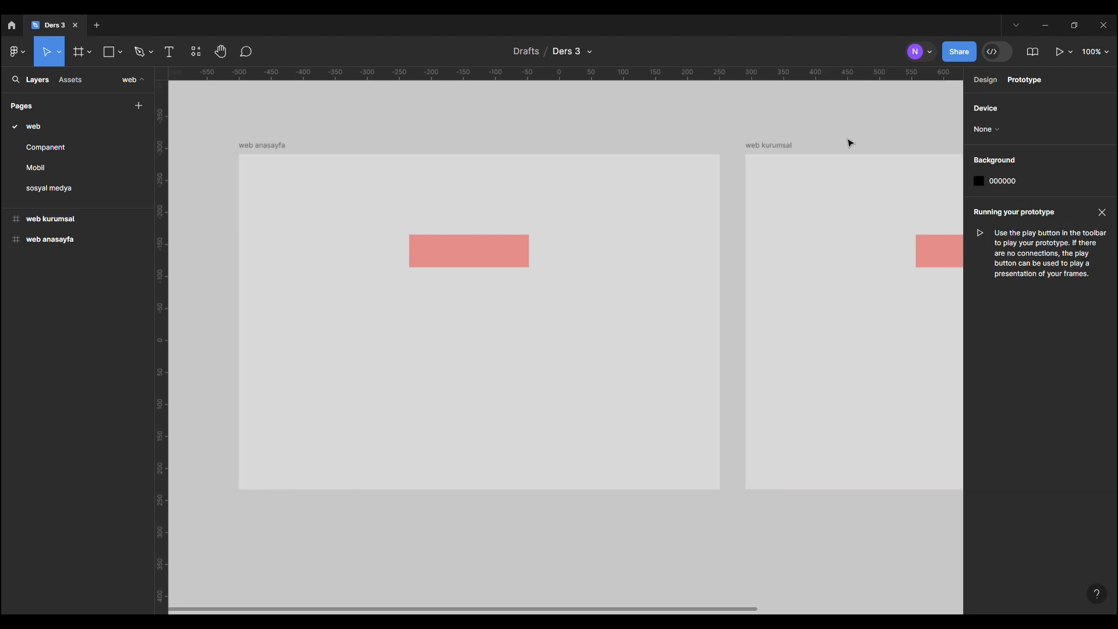
Step: Place a copy of the web kurumsal frame directly below the original
{"action": "scroll", "coordinate": [621, 324], "scroll_direction": "down", "scroll_amount": 5}
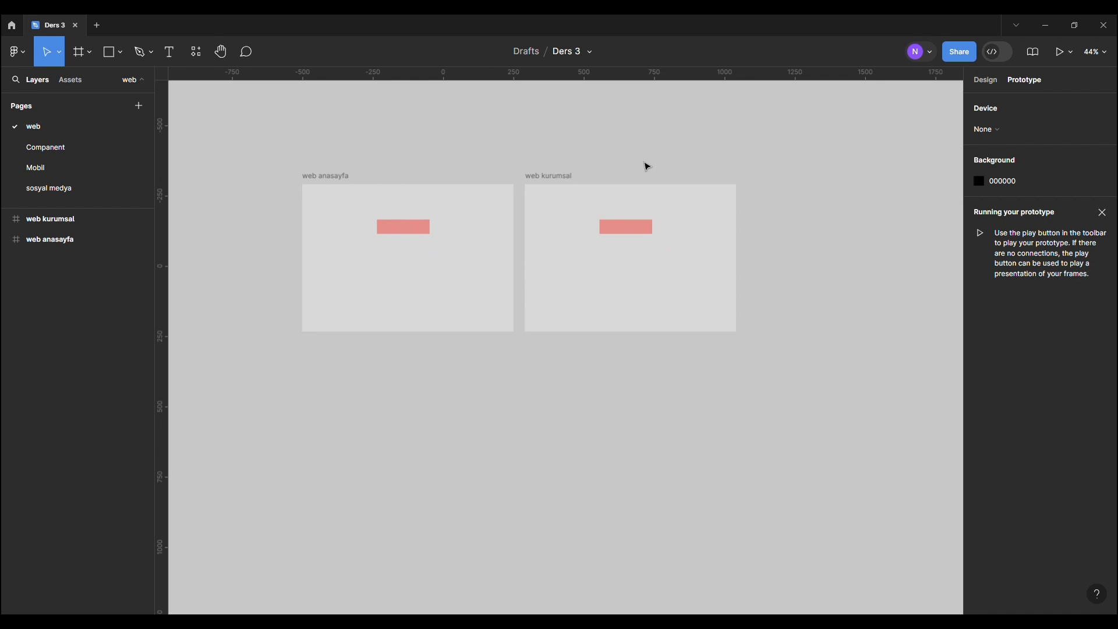
{"action": "left_click", "coordinate": [562, 175]}
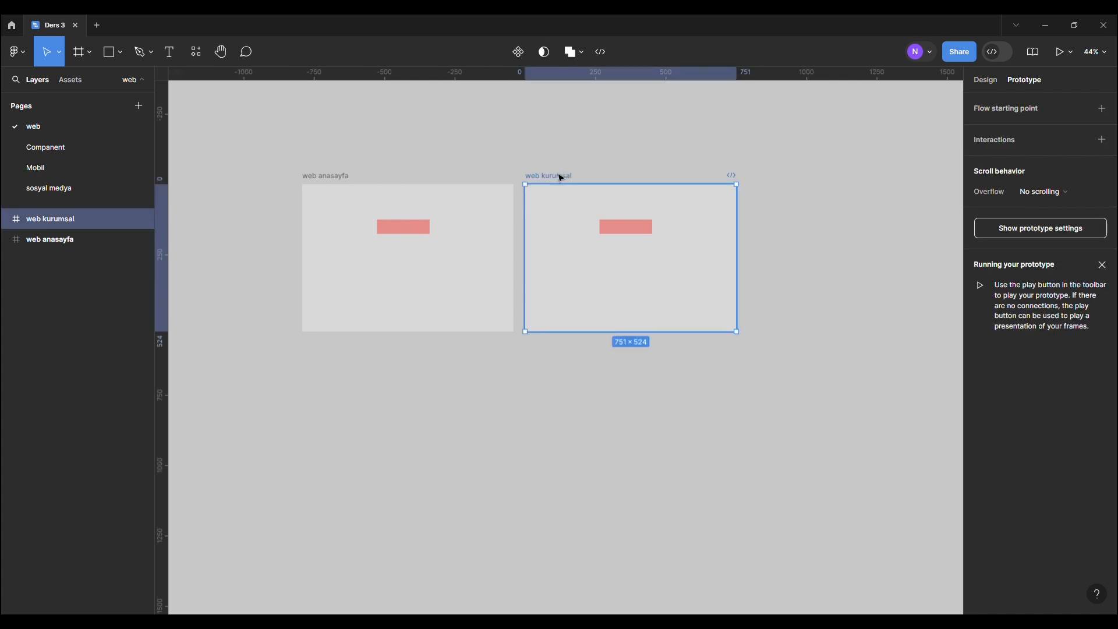
{"action": "left_click_drag", "start_coordinate": [562, 177], "coordinate": [562, 355]}
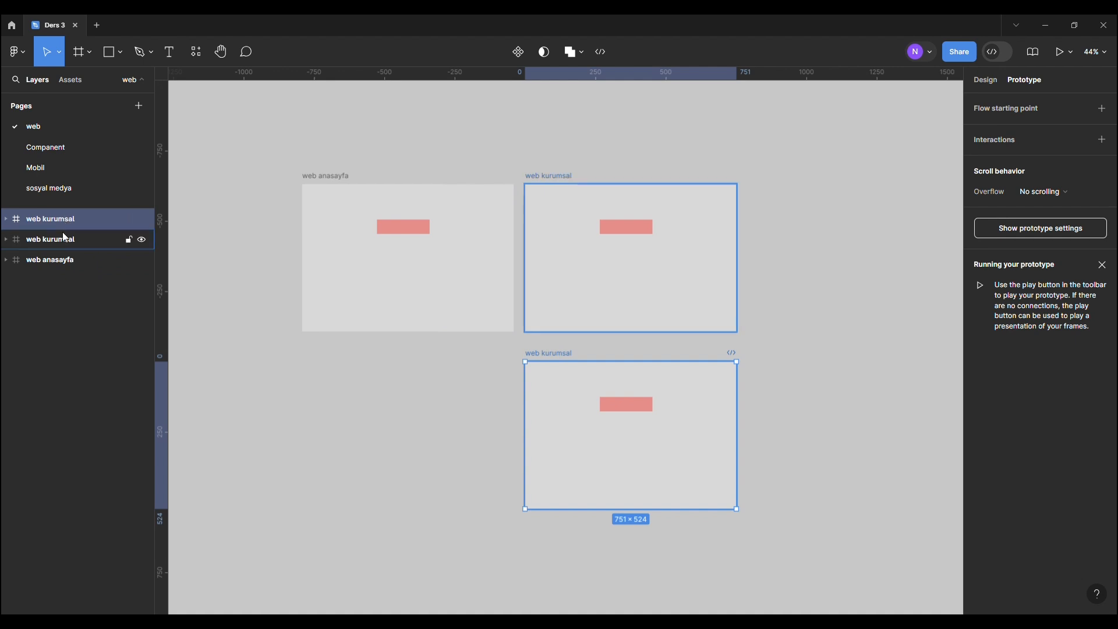
Step: Examine the layers nested in the two web kurumsal frames and collapse them
{"action": "left_click", "coordinate": [6, 220]}
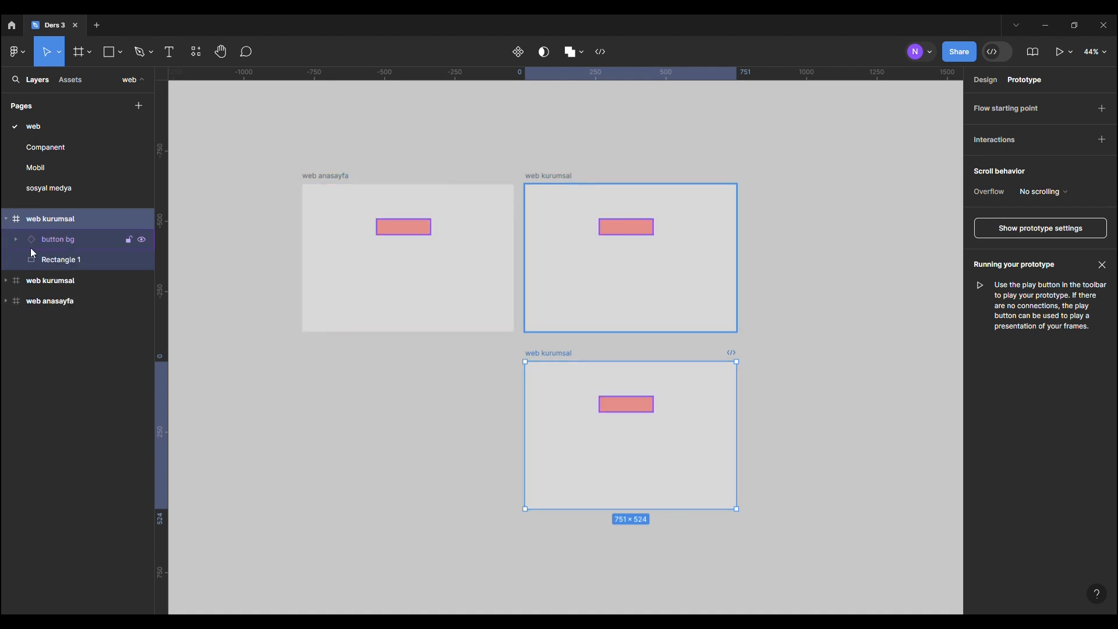
{"action": "left_click", "coordinate": [6, 281]}
{"action": "left_click", "coordinate": [5, 281]}
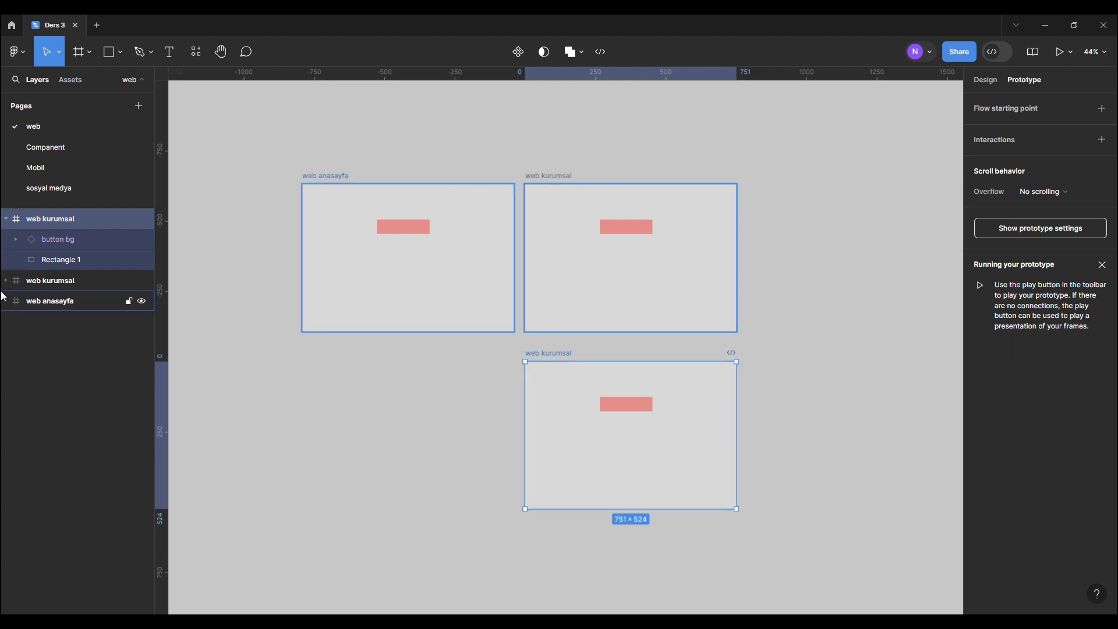
{"action": "left_click", "coordinate": [7, 219]}
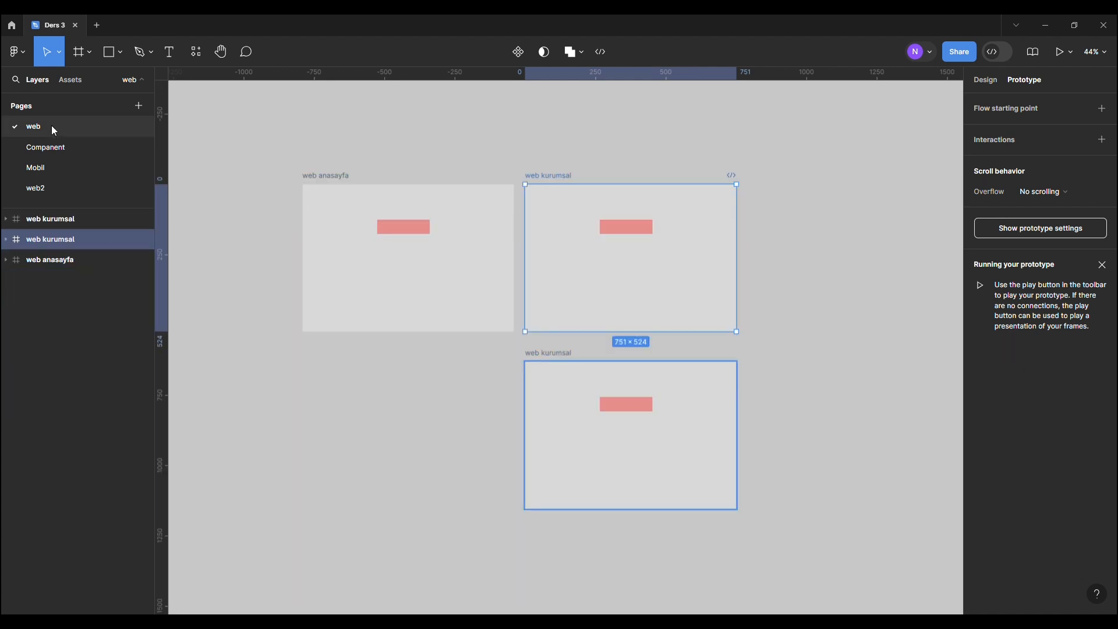
Step: Copy the link to the web page, open it in Chrome and return to the Figma desktop app
{"action": "right_click", "coordinate": [61, 127]}
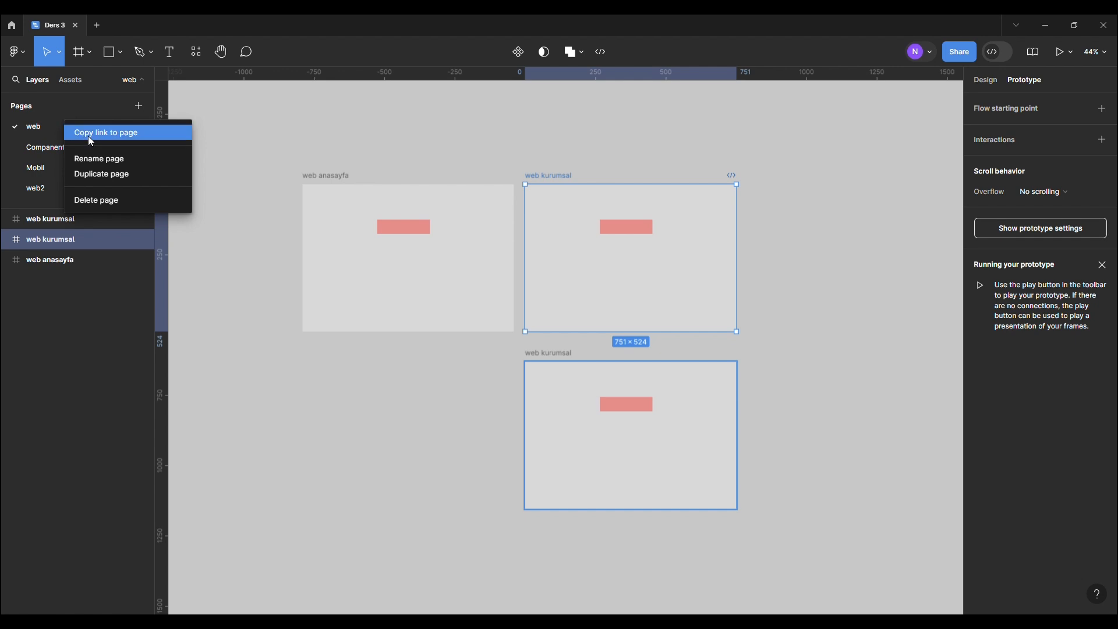
{"action": "left_click", "coordinate": [127, 134]}
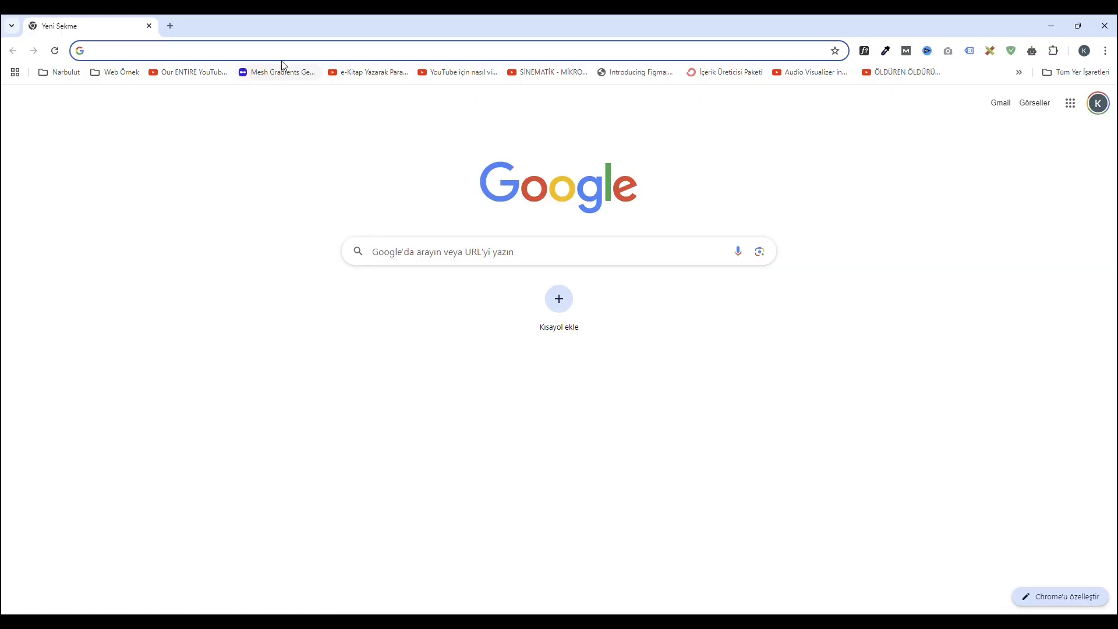
{"action": "left_click", "coordinate": [283, 51]}
{"action": "key", "text": "ctrl+v"}
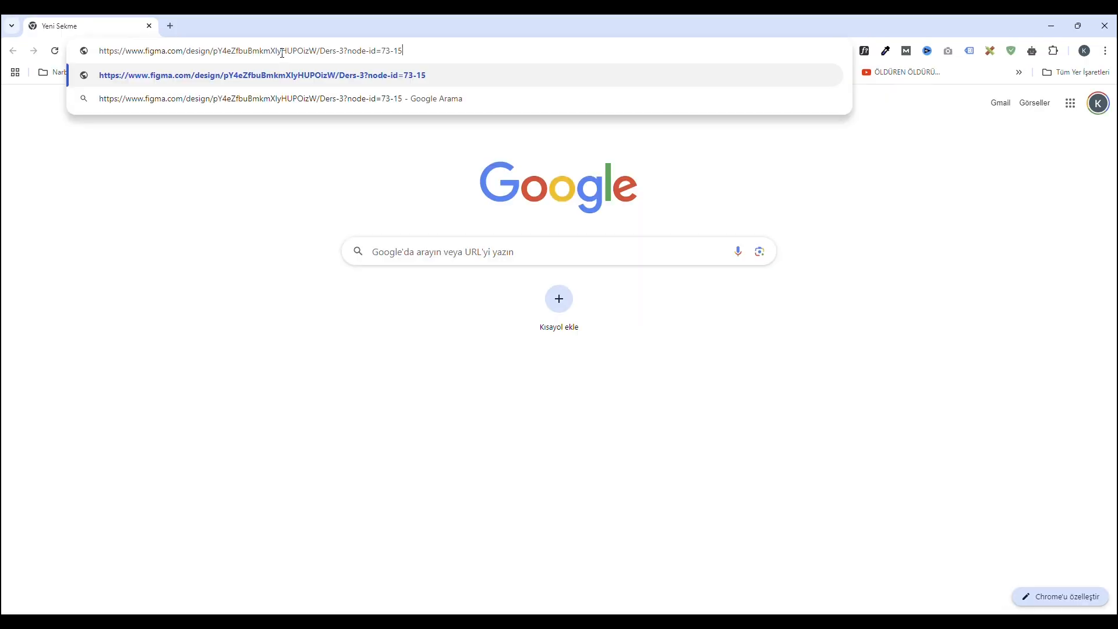
{"action": "key", "text": "Return"}
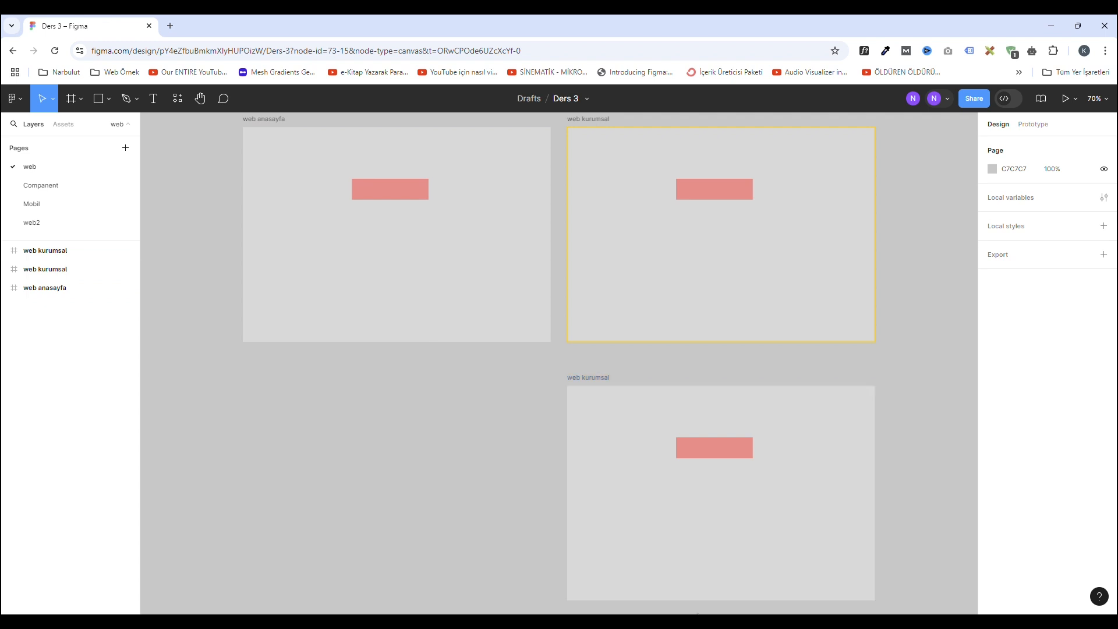
{"action": "left_click", "coordinate": [684, 622]}
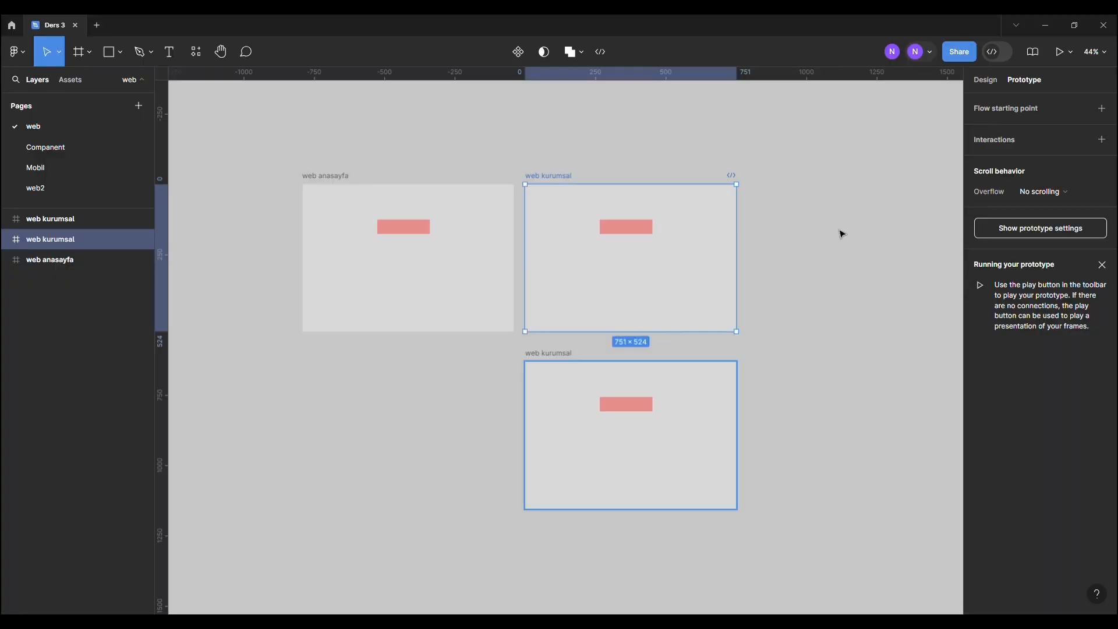